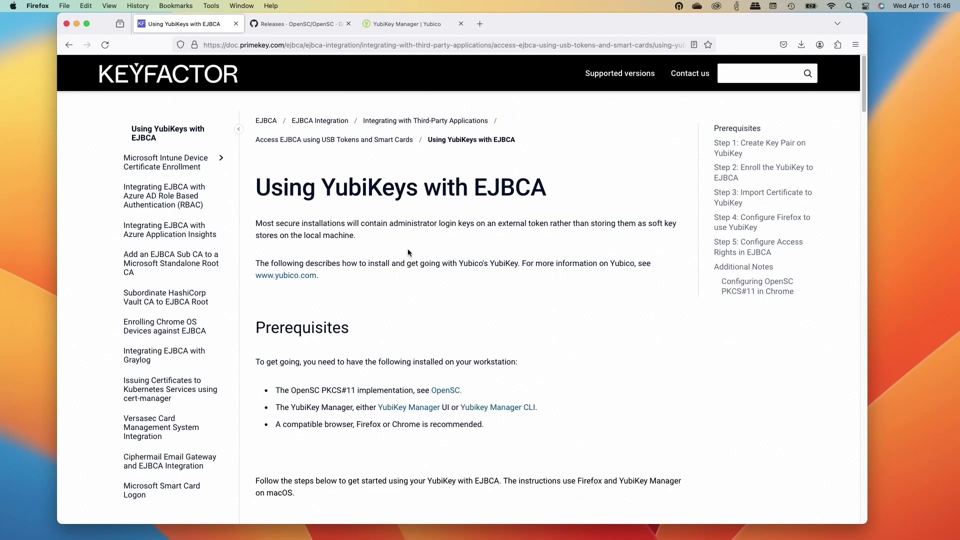
Step: Go to the OpenSC releases page and bring up the latest release's assets
{"action": "scroll", "coordinate": [408, 251], "scroll_direction": "down", "scroll_amount": 2}
{"action": "scroll", "coordinate": [406, 248], "scroll_direction": "down", "scroll_amount": 5}
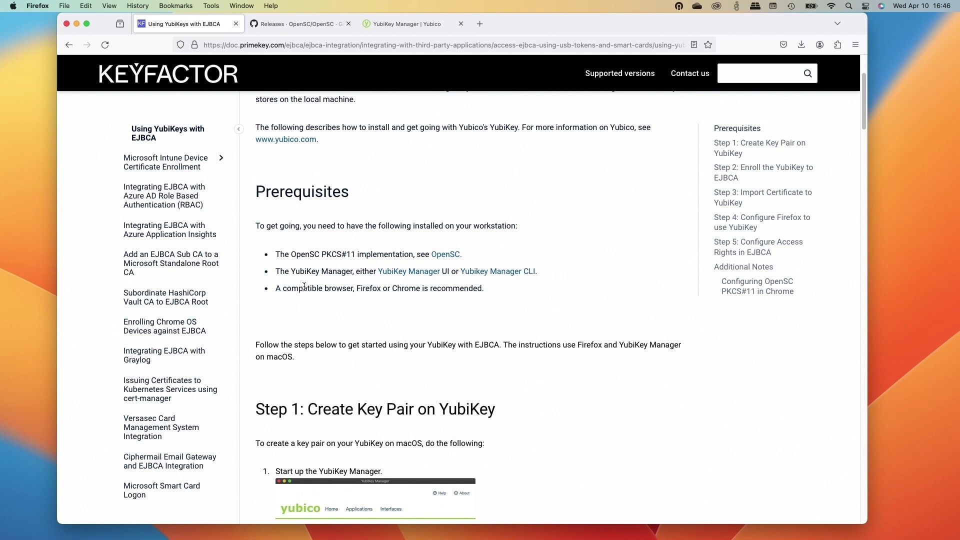
{"action": "scroll", "coordinate": [304, 286], "scroll_direction": "up", "scroll_amount": 2}
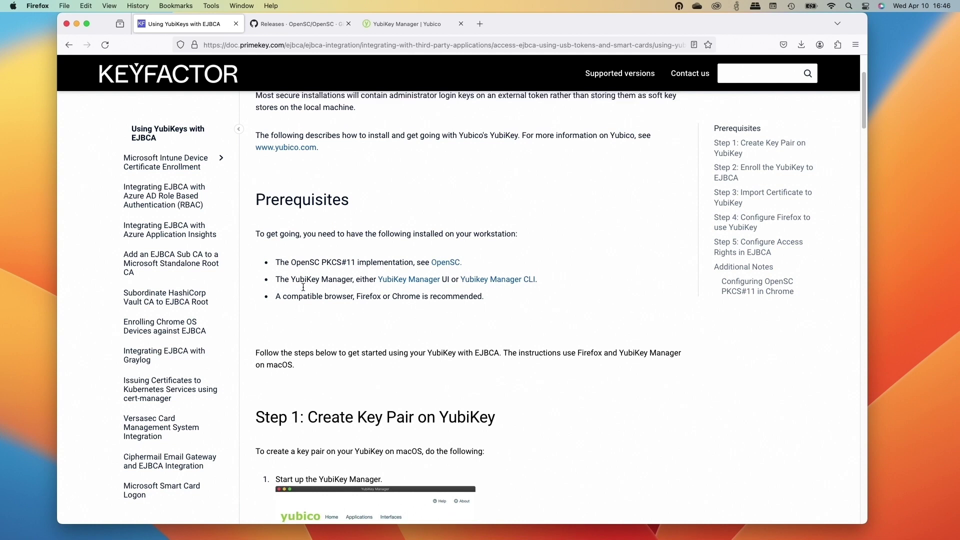
{"action": "left_click", "coordinate": [293, 22]}
{"action": "left_click", "coordinate": [493, 115]}
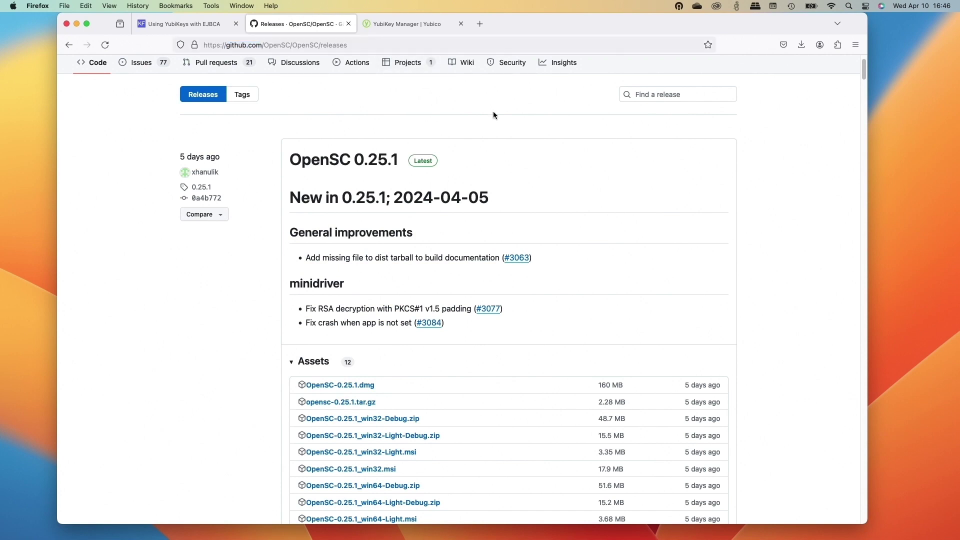
Step: Download the OpenSC-0.25.1.dmg disk image and reposition the downloads folder window
{"action": "scroll", "coordinate": [615, 322], "scroll_direction": "down", "scroll_amount": 5}
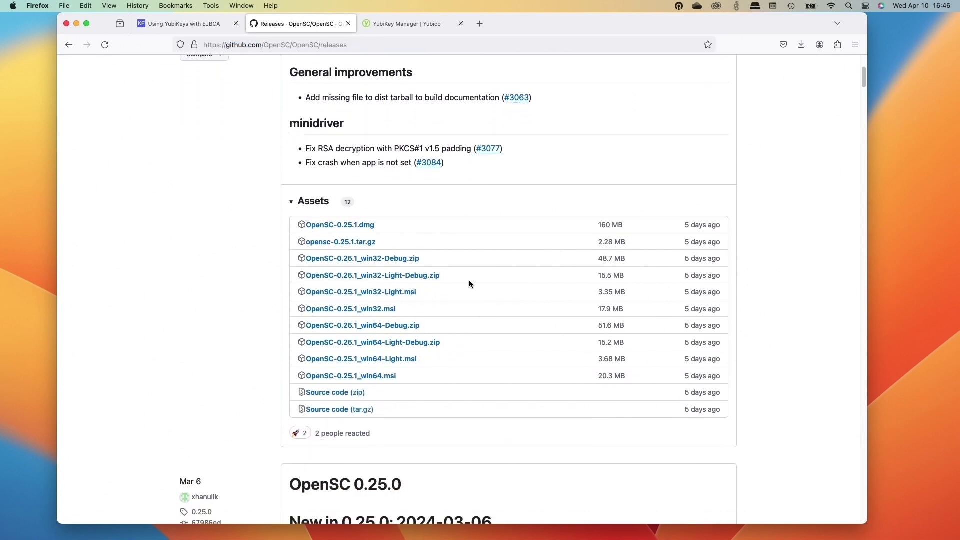
{"action": "left_click", "coordinate": [339, 228]}
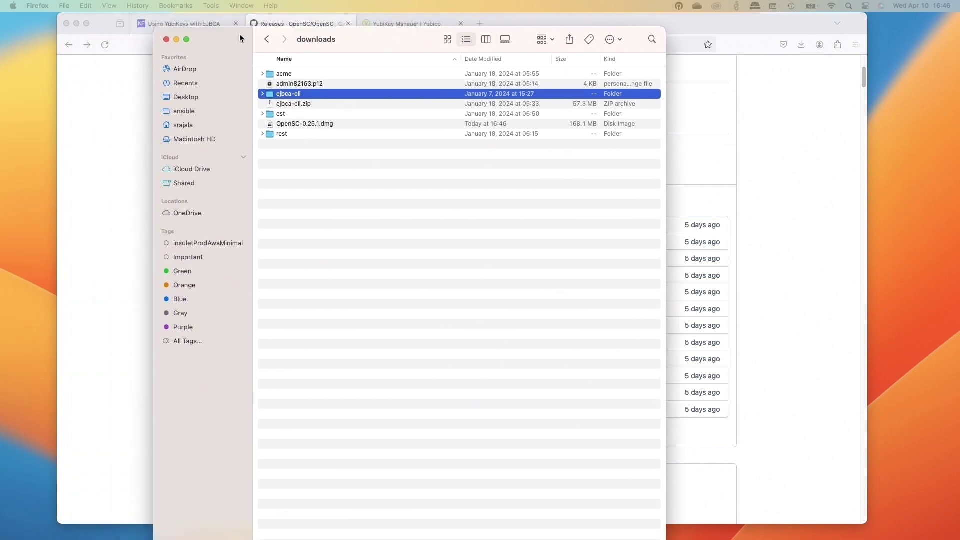
{"action": "left_click_drag", "start_coordinate": [239, 34], "coordinate": [285, 30]}
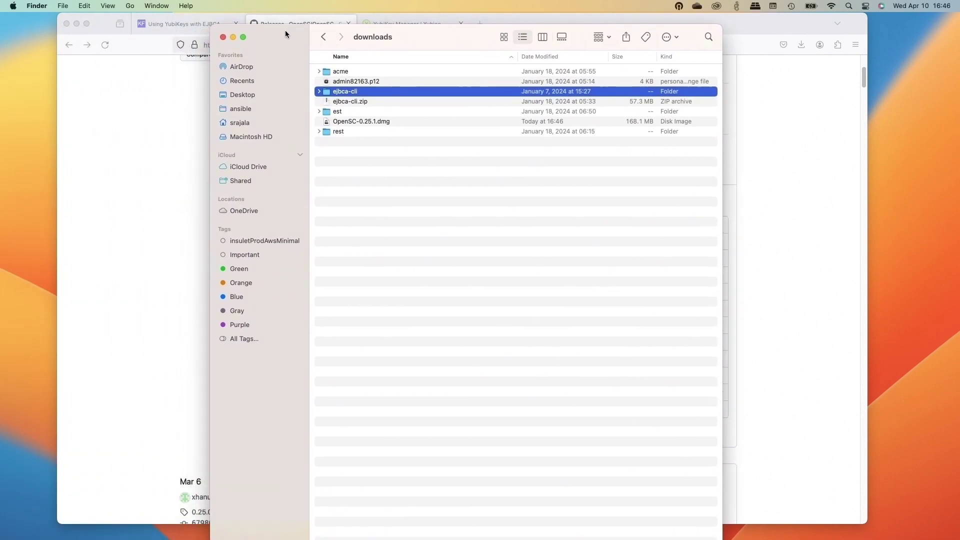
Step: Open OpenSC-0.25.1.dmg and launch OpenSC 0.25.1.pkg, then dismiss the unverified-developer warning
{"action": "left_click", "coordinate": [351, 121]}
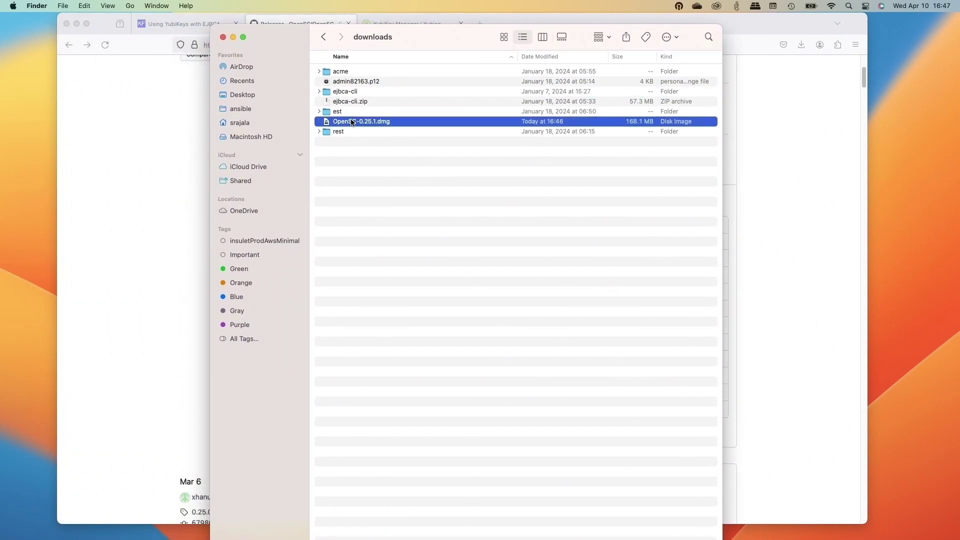
{"action": "double_click", "coordinate": [351, 121]}
{"action": "left_click", "coordinate": [274, 75]}
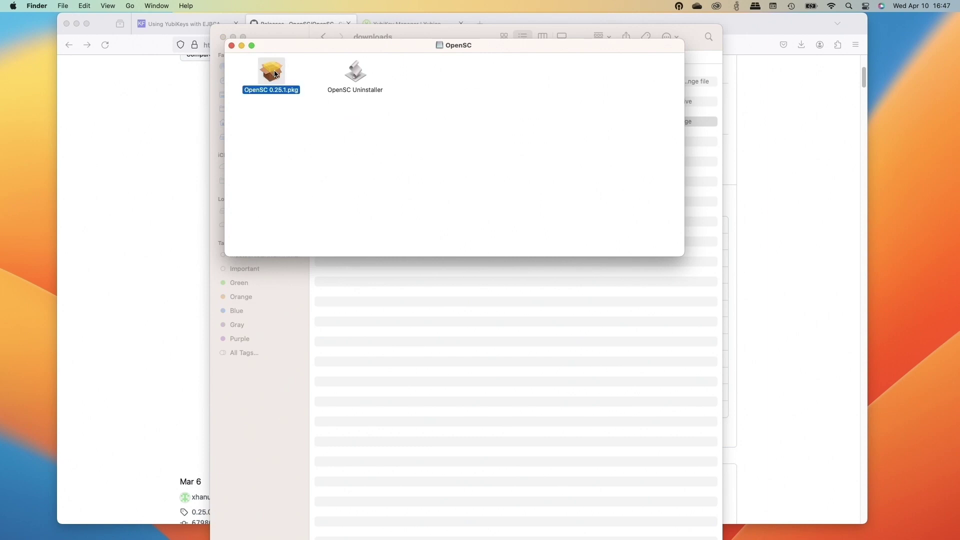
{"action": "double_click", "coordinate": [275, 74]}
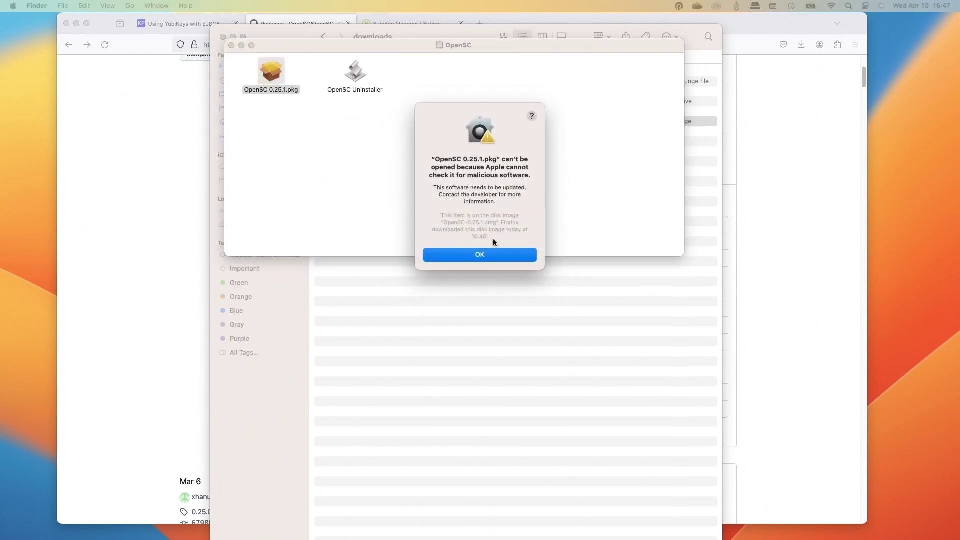
{"action": "left_click", "coordinate": [484, 258]}
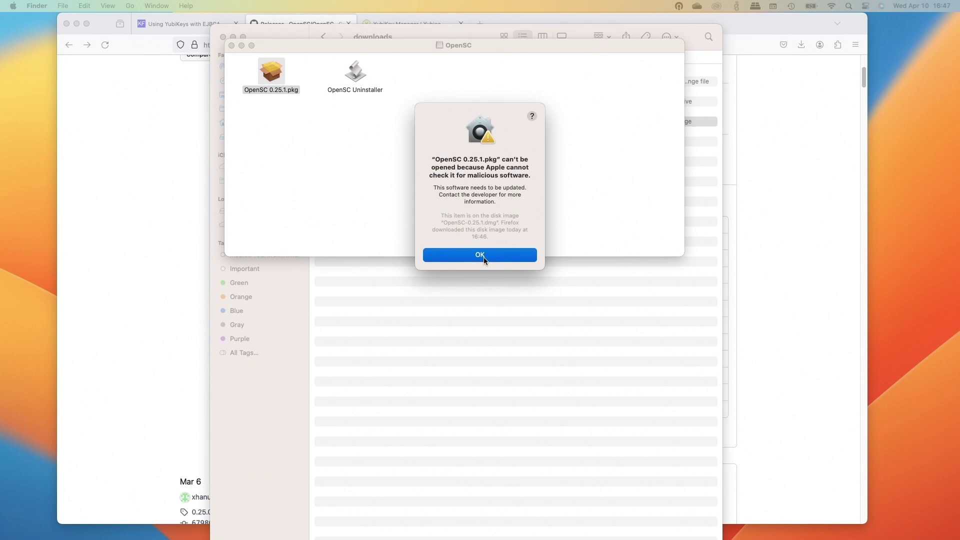
{"action": "left_click", "coordinate": [484, 257]}
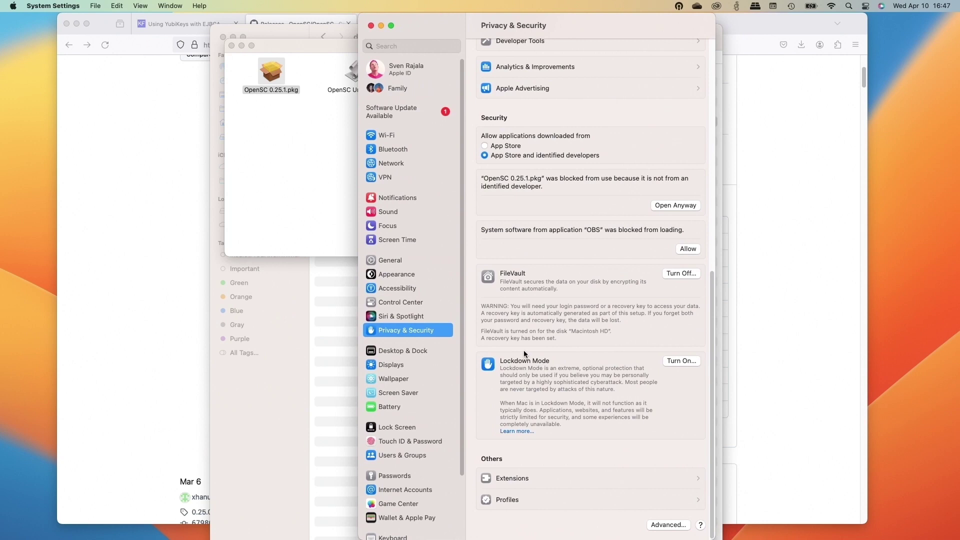
Step: Allow OpenSC 0.25.1.pkg via Open Anyway in Privacy & Security and confirm opening it
{"action": "left_click", "coordinate": [666, 206]}
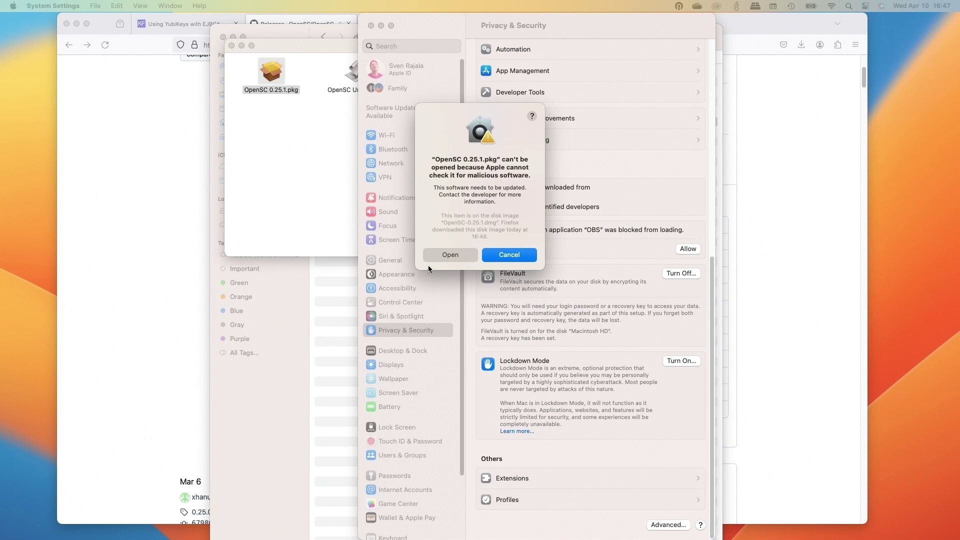
{"action": "left_click", "coordinate": [442, 258]}
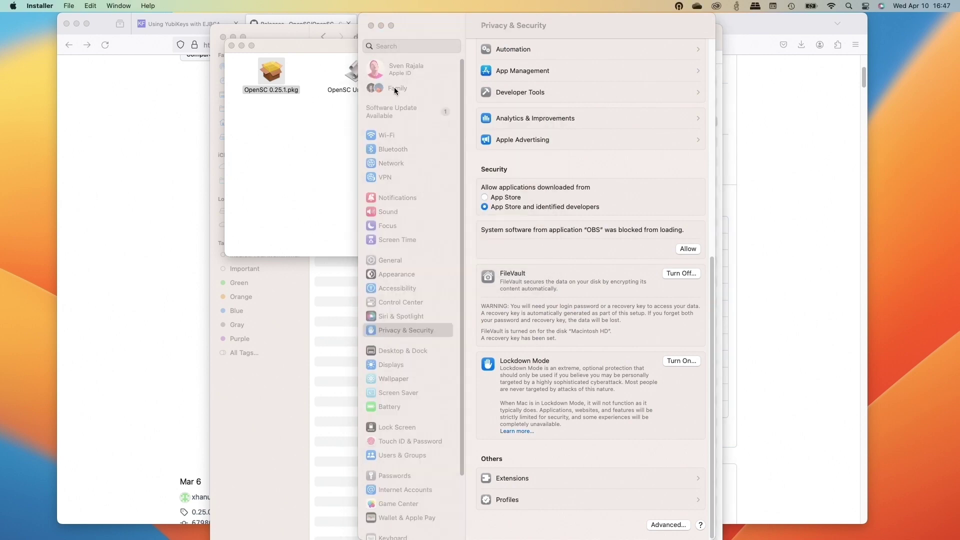
{"action": "left_click", "coordinate": [370, 25]}
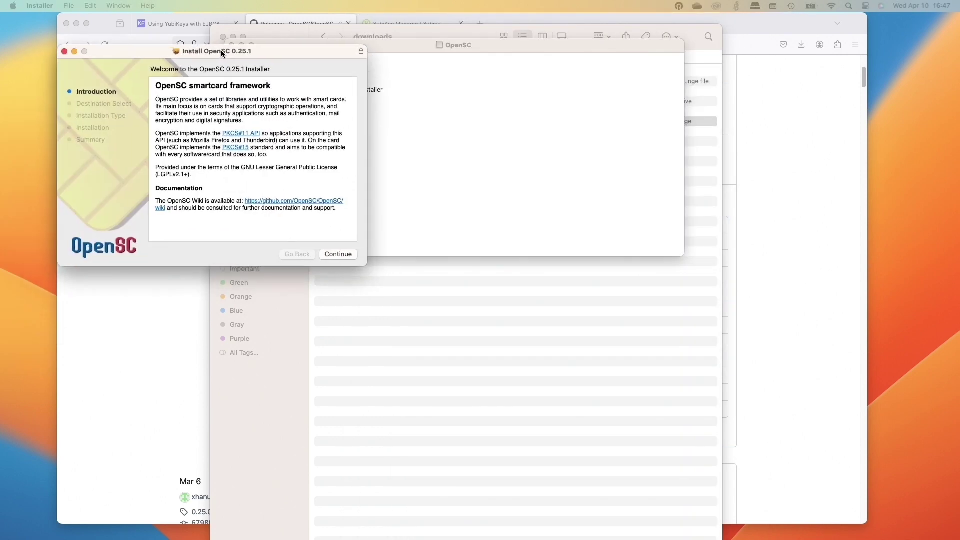
Step: Install OpenSC 0.25.1 on Macintosh HD, then move its installer to the Trash
{"action": "left_click_drag", "start_coordinate": [215, 44], "coordinate": [470, 164]}
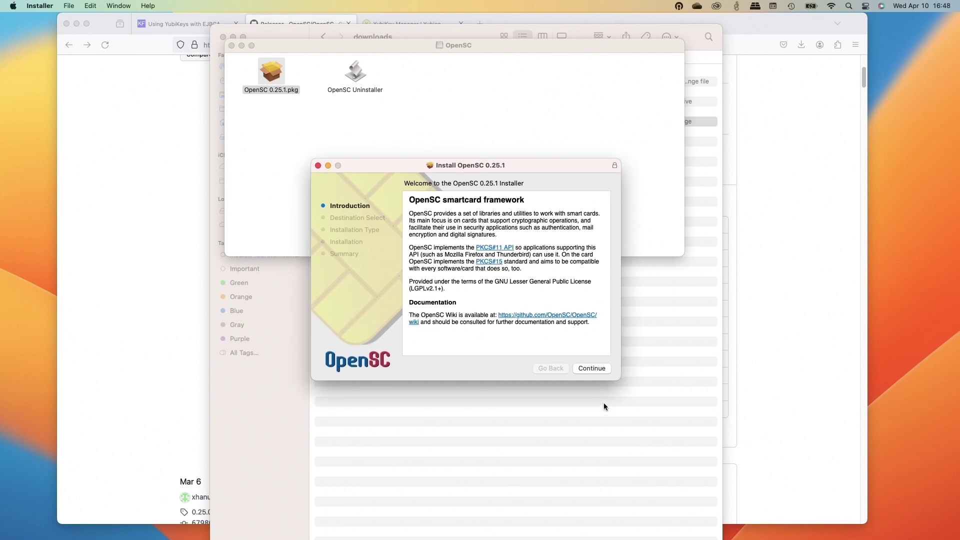
{"action": "left_click", "coordinate": [589, 368]}
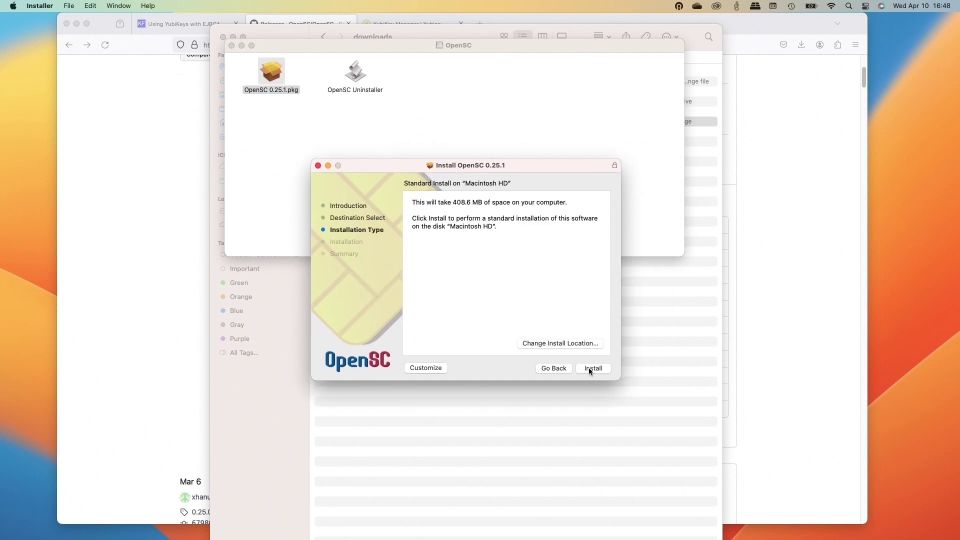
{"action": "left_click", "coordinate": [589, 367]}
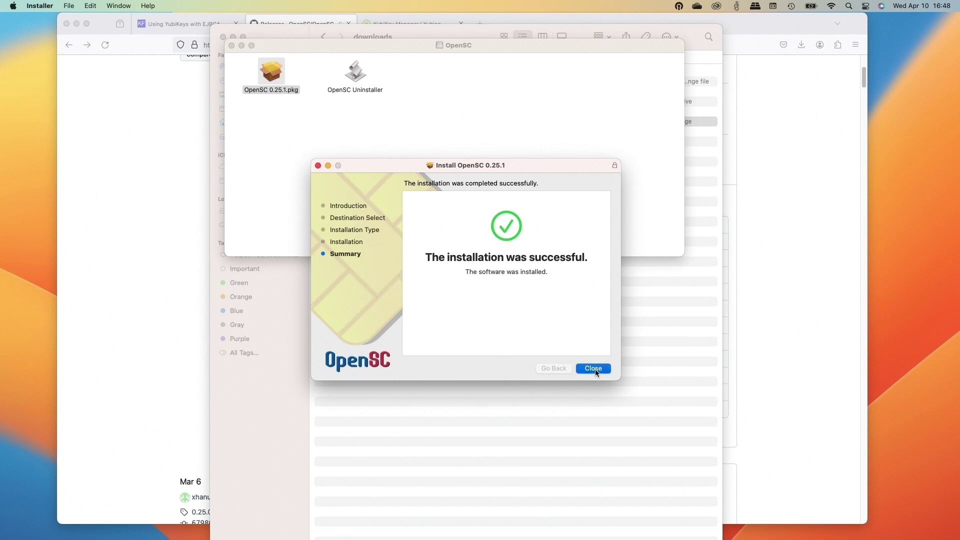
{"action": "left_click", "coordinate": [594, 370]}
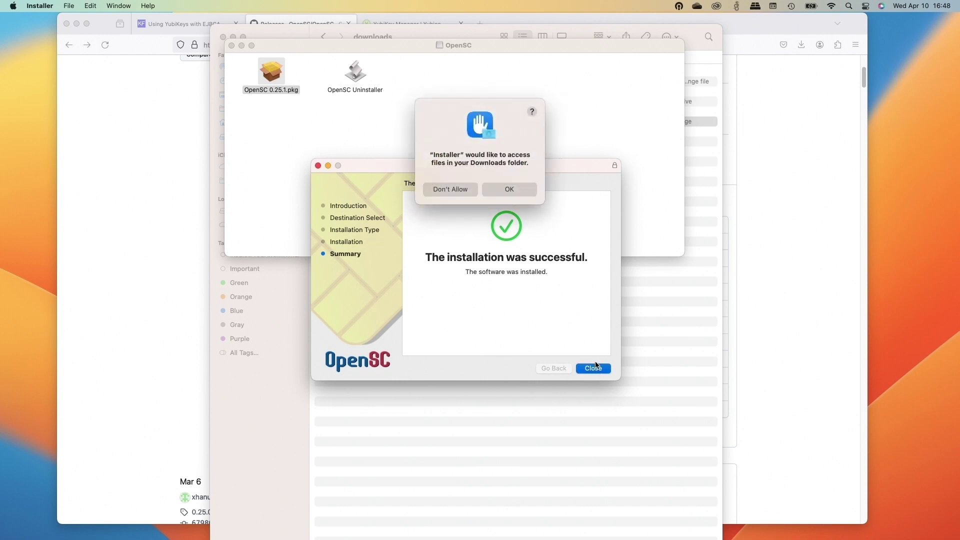
{"action": "left_click", "coordinate": [515, 191]}
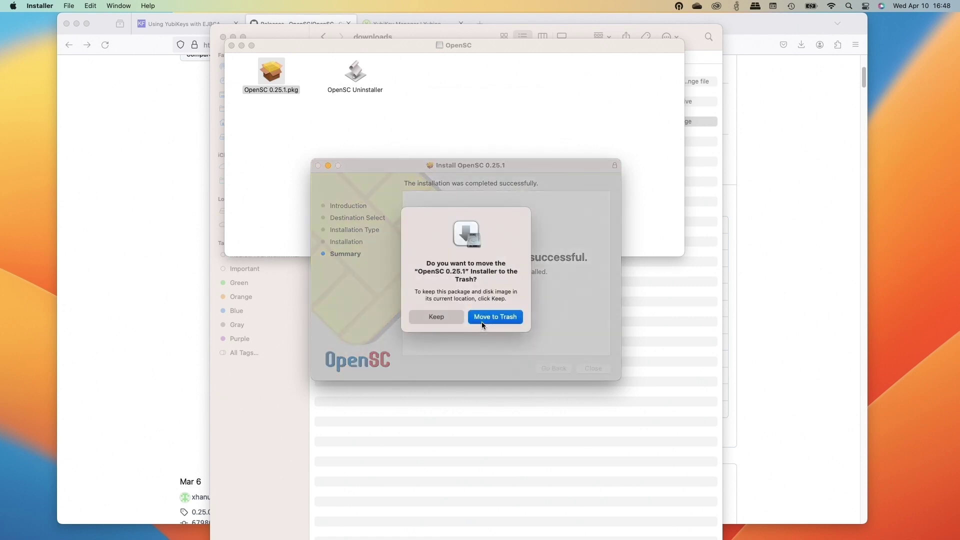
{"action": "left_click", "coordinate": [483, 324]}
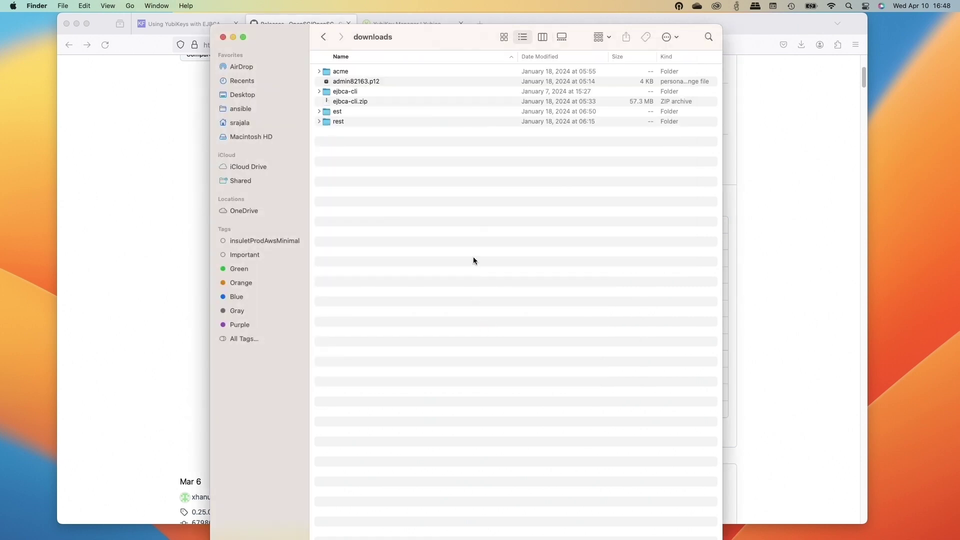
Step: Download yubikey-manager-qt-1.2.5-mac.pkg for macOS from Yubico and show it in Finder
{"action": "left_click", "coordinate": [402, 19]}
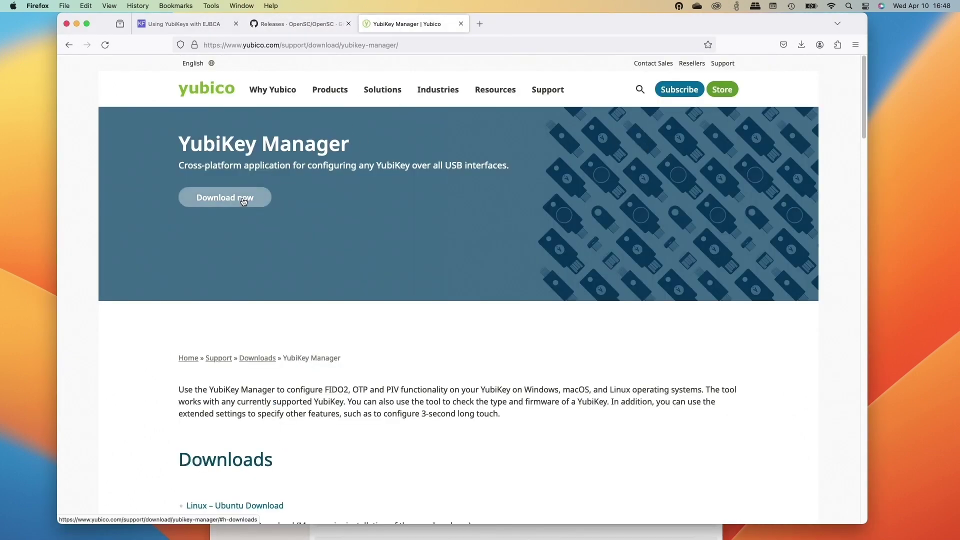
{"action": "left_click", "coordinate": [243, 201]}
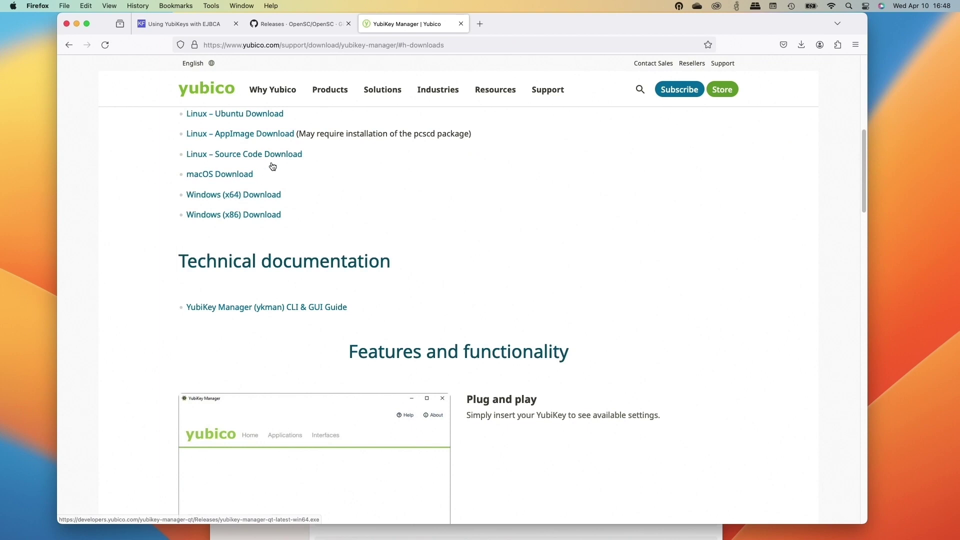
{"action": "left_click", "coordinate": [240, 178]}
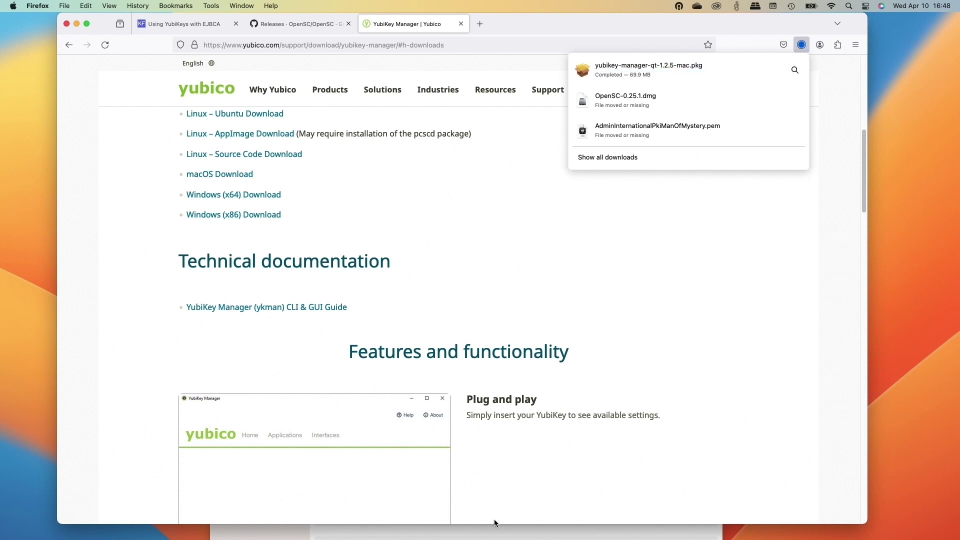
{"action": "left_click", "coordinate": [490, 538]}
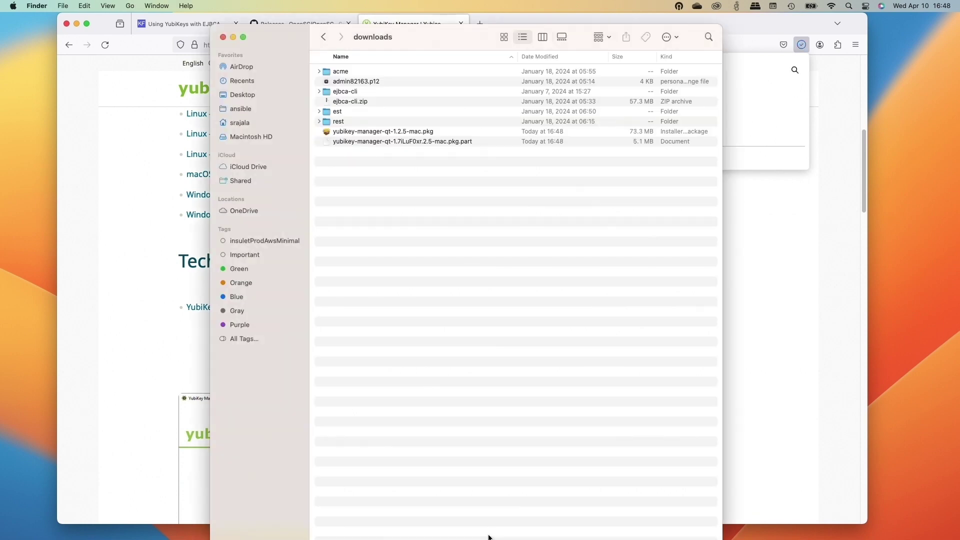
Step: Install YubiKey Manager on Macintosh HD from its package, then move the package to the Trash
{"action": "double_click", "coordinate": [376, 131]}
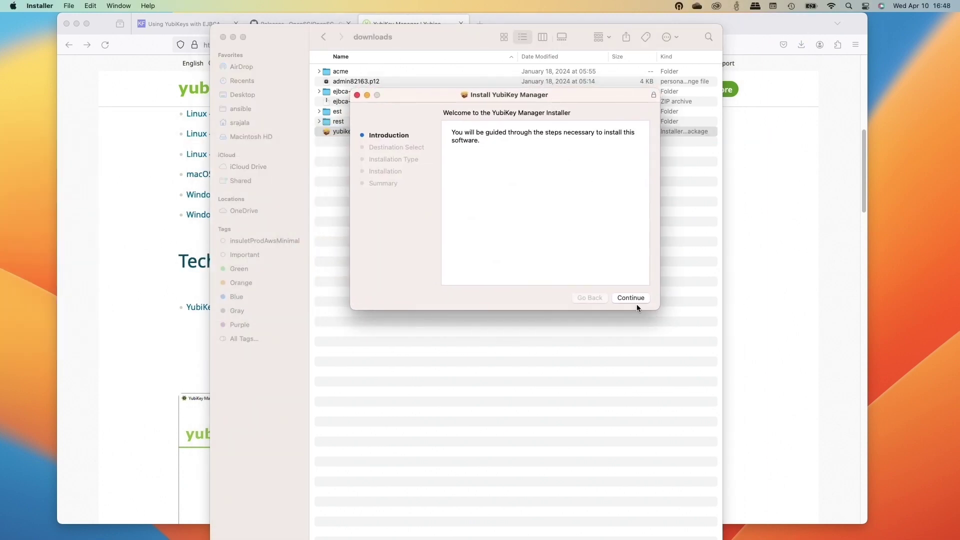
{"action": "left_click", "coordinate": [635, 299]}
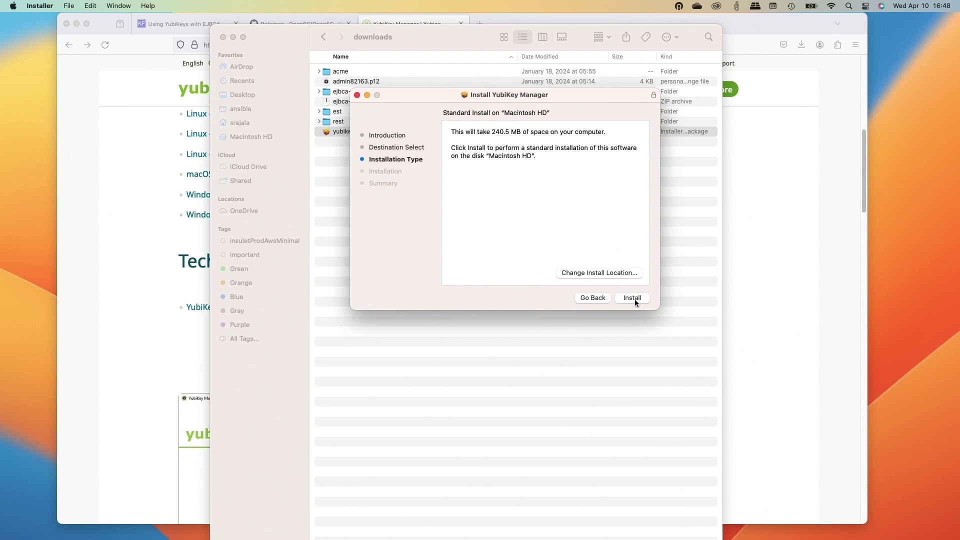
{"action": "left_click", "coordinate": [635, 299]}
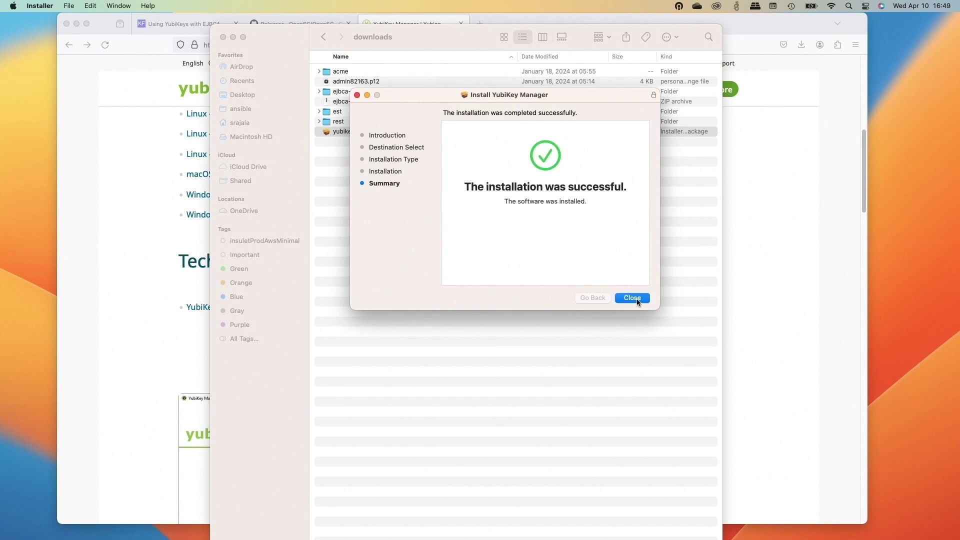
{"action": "left_click", "coordinate": [632, 298]}
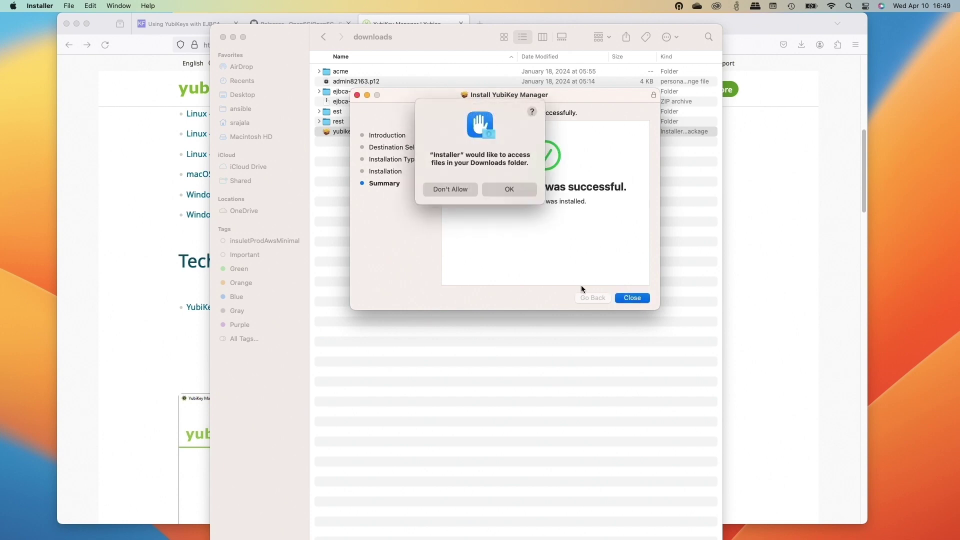
{"action": "left_click", "coordinate": [515, 188]}
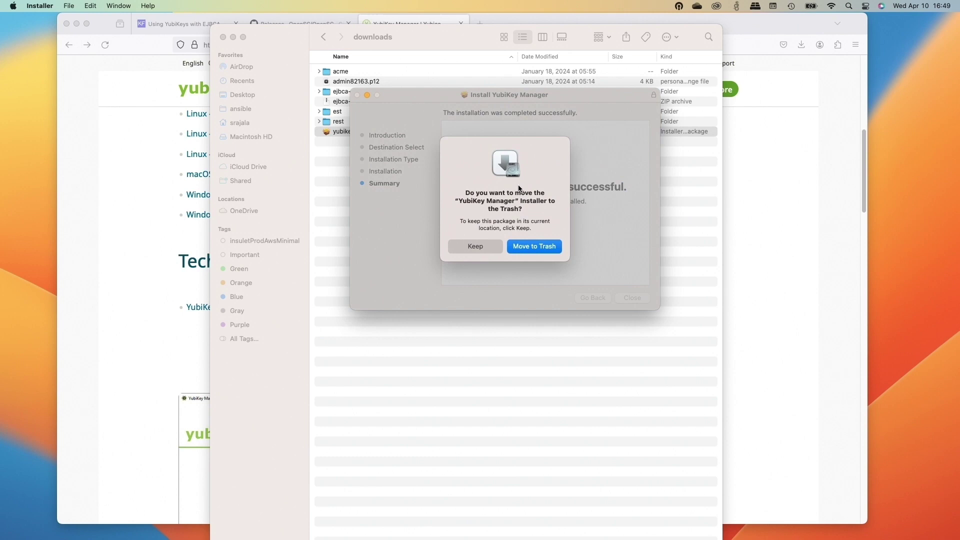
{"action": "left_click", "coordinate": [534, 246]}
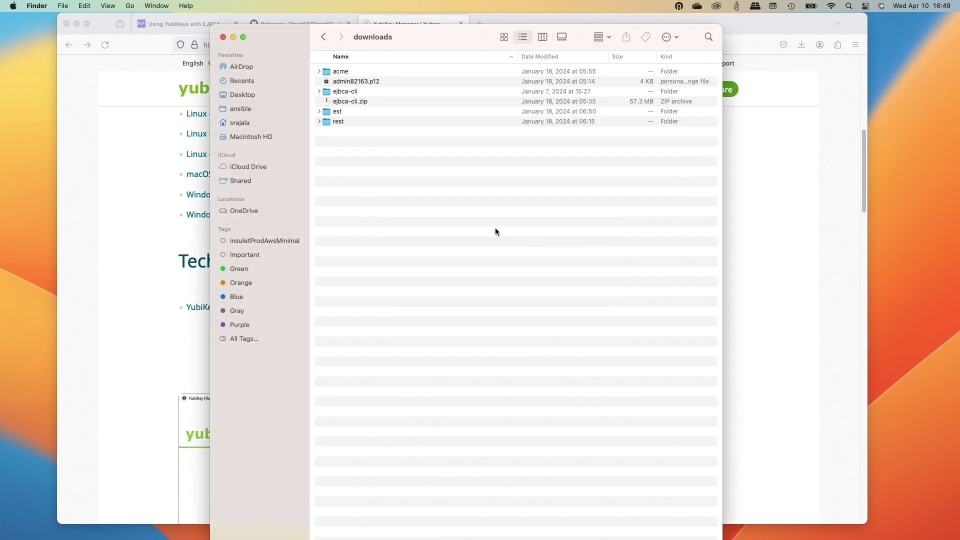
{"action": "left_click", "coordinate": [774, 186]}
Step: Open about:preferences in a new tab and filter the settings by 'secur'
{"action": "left_click", "coordinate": [480, 24]}
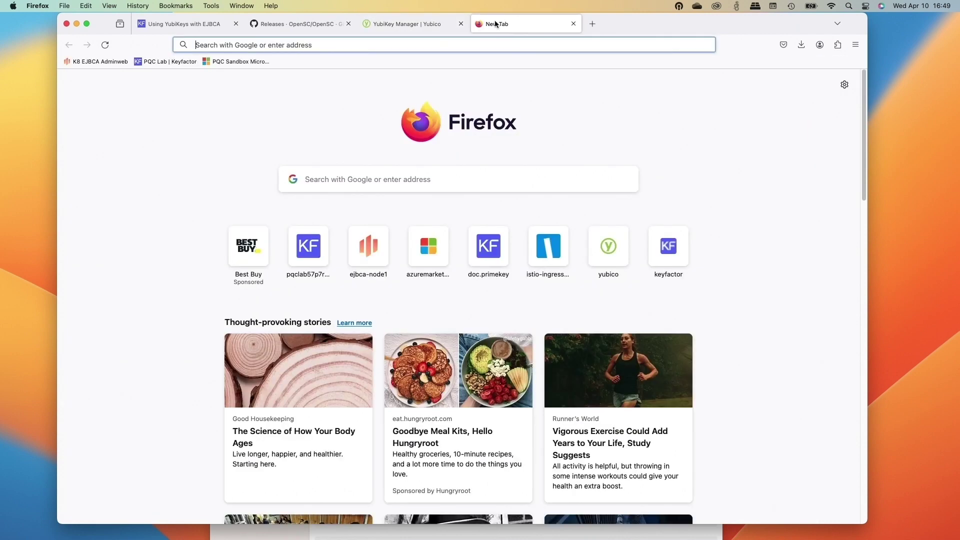
{"action": "type", "text": "about:preferences"}
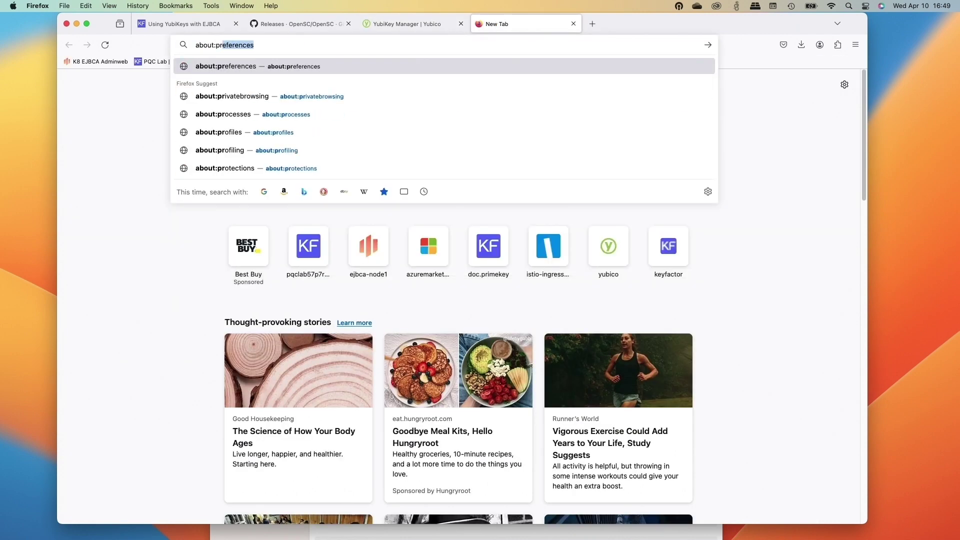
{"action": "key", "text": "Return"}
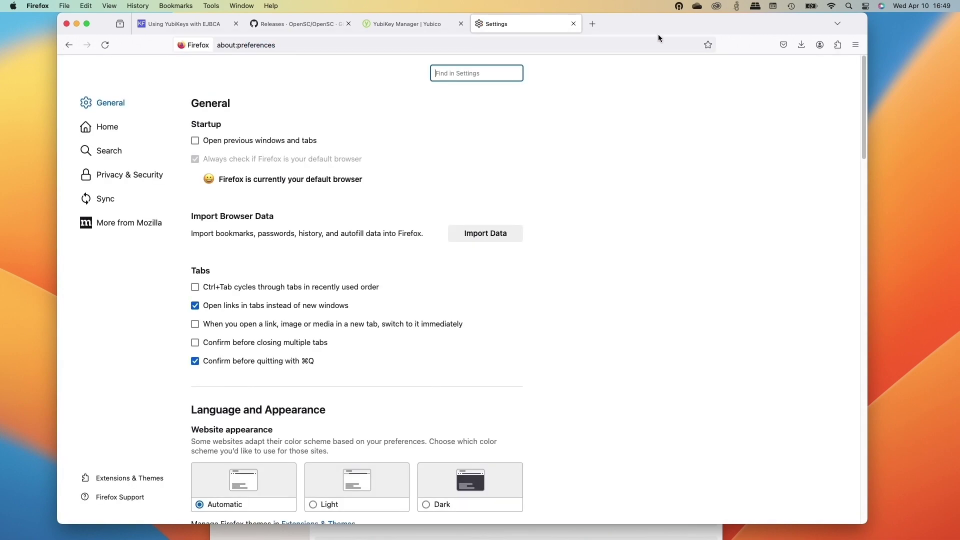
{"action": "type", "text": "secur"}
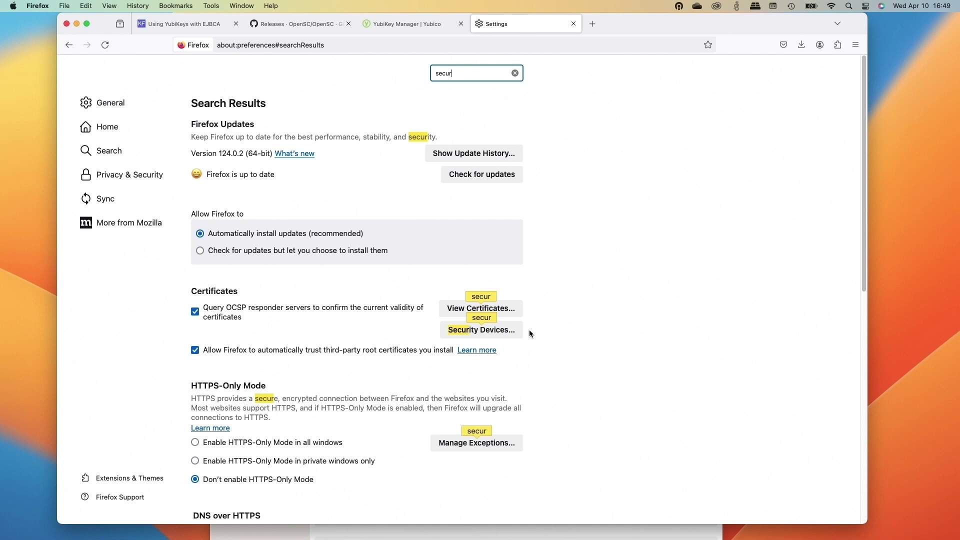
{"action": "left_click", "coordinate": [502, 330]}
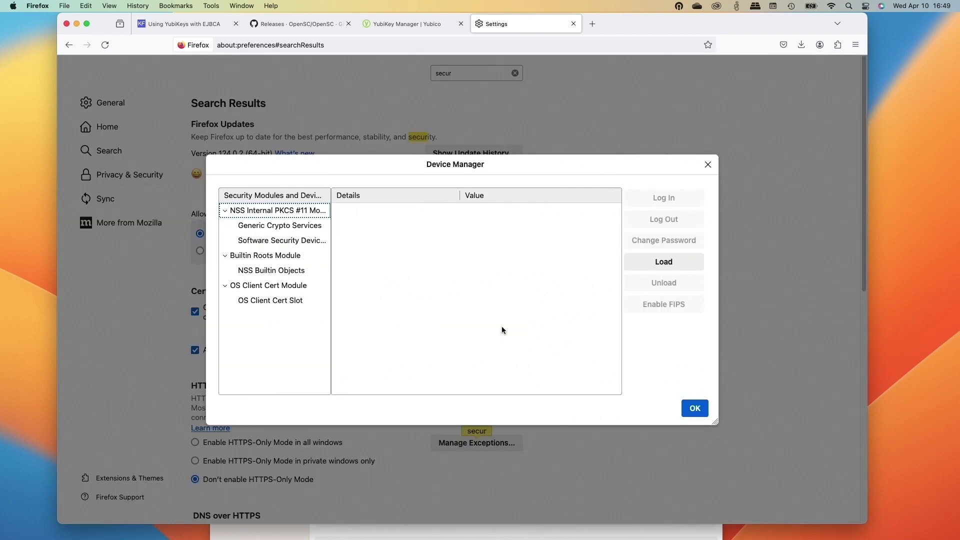
Step: Start loading a new PKCS#11 module and name it OpenSC
{"action": "left_click", "coordinate": [685, 262]}
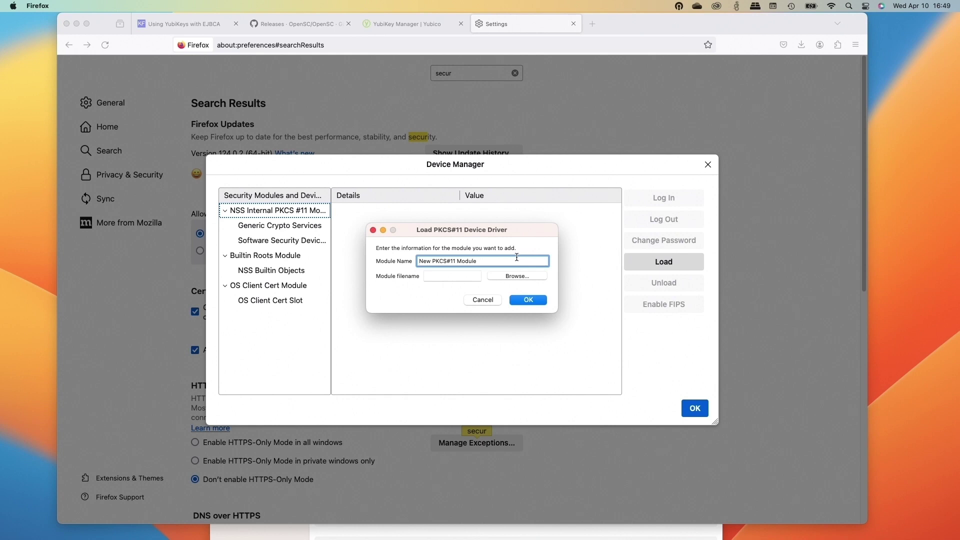
{"action": "type", "text": "Op"}
{"action": "key", "text": "super+a"}
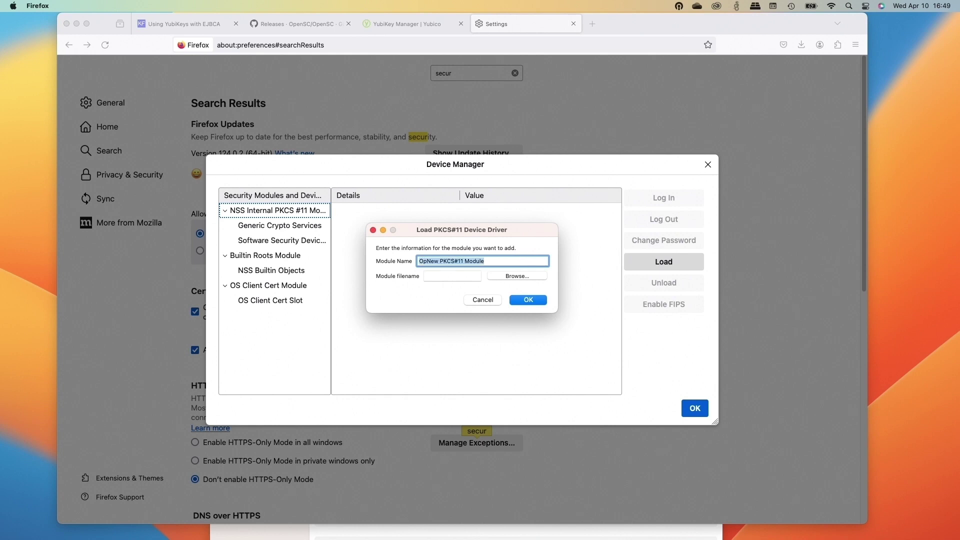
{"action": "type", "text": "OpenSC"}
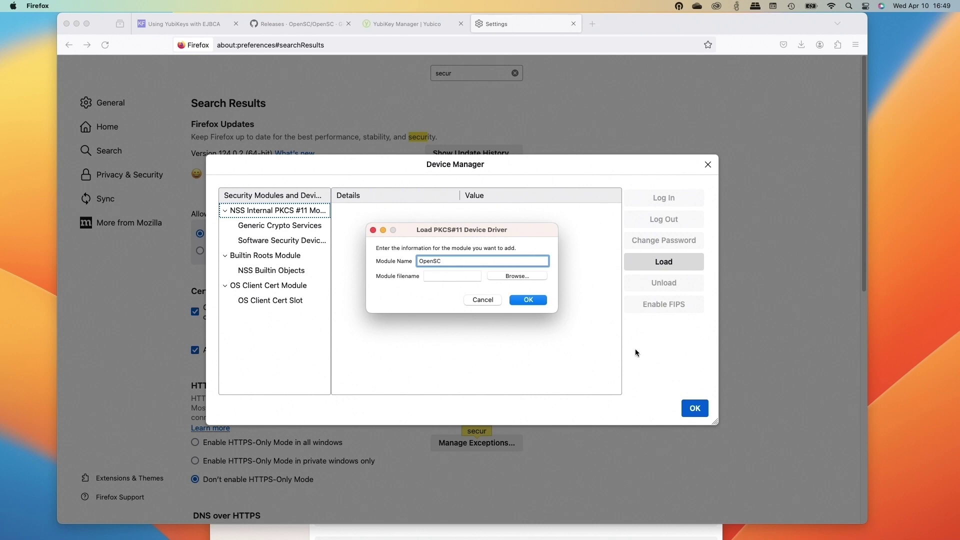
Step: Choose /Library/OpenSC/lib/opensc-pkcs11.so as the module file and load it into Firefox
{"action": "left_click", "coordinate": [522, 275]}
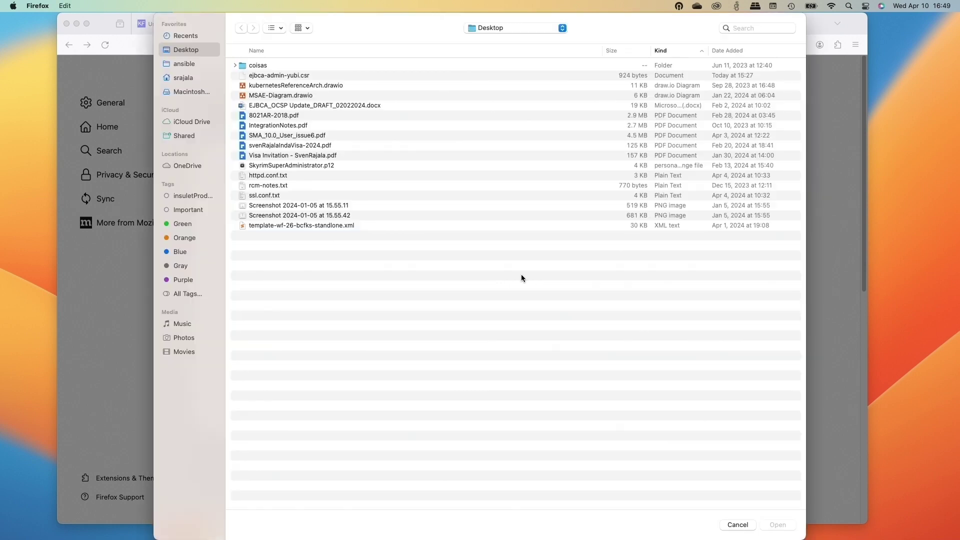
{"action": "left_click", "coordinate": [190, 92]}
{"action": "left_click", "coordinate": [235, 75]}
{"action": "scroll", "coordinate": [269, 268], "scroll_direction": "down", "scroll_amount": 5}
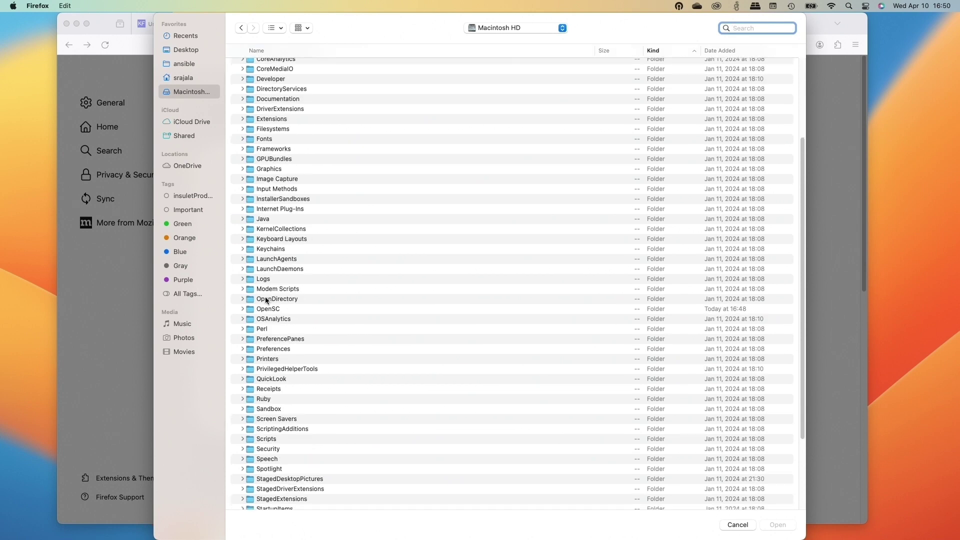
{"action": "left_click", "coordinate": [243, 308]}
{"action": "scroll", "coordinate": [254, 285], "scroll_direction": "down", "scroll_amount": 3}
{"action": "left_click", "coordinate": [254, 285]}
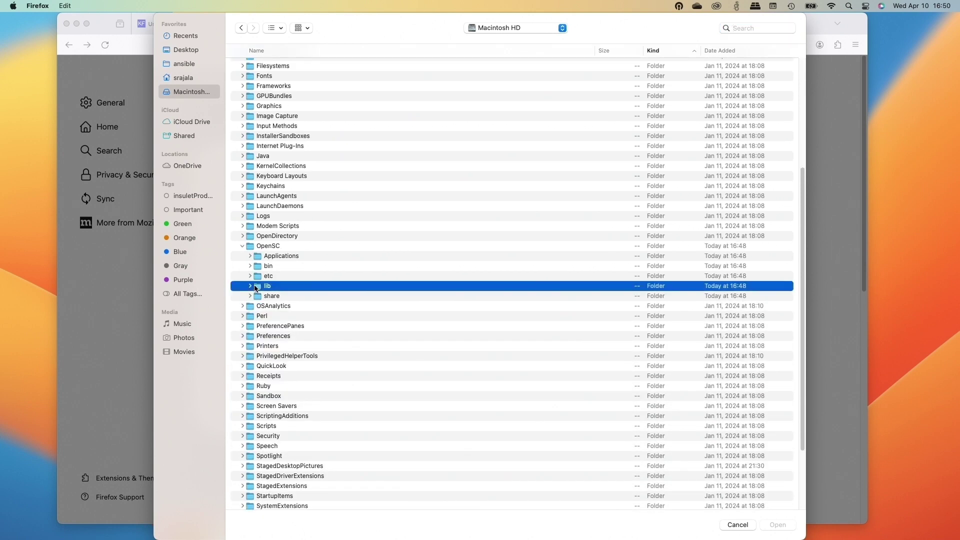
{"action": "left_click", "coordinate": [251, 286]}
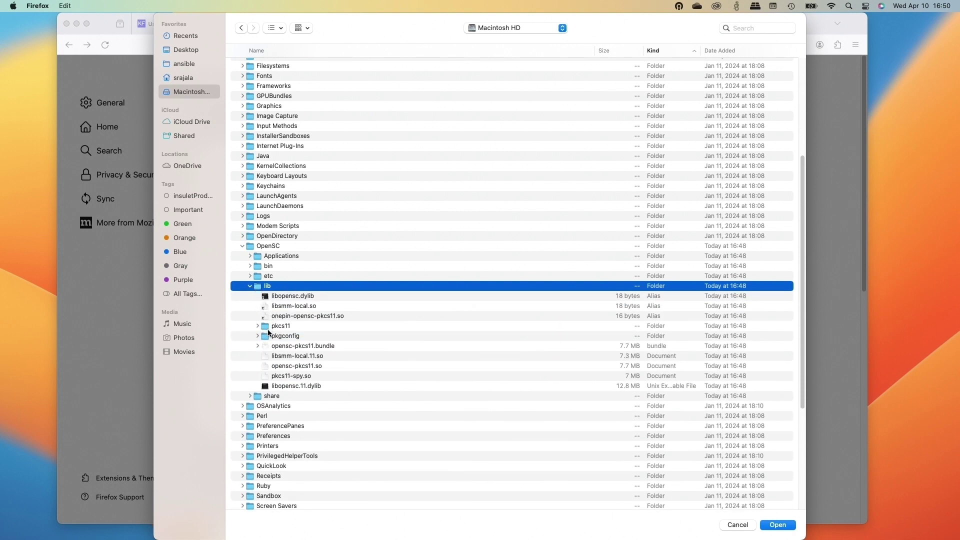
{"action": "left_click", "coordinate": [265, 370]}
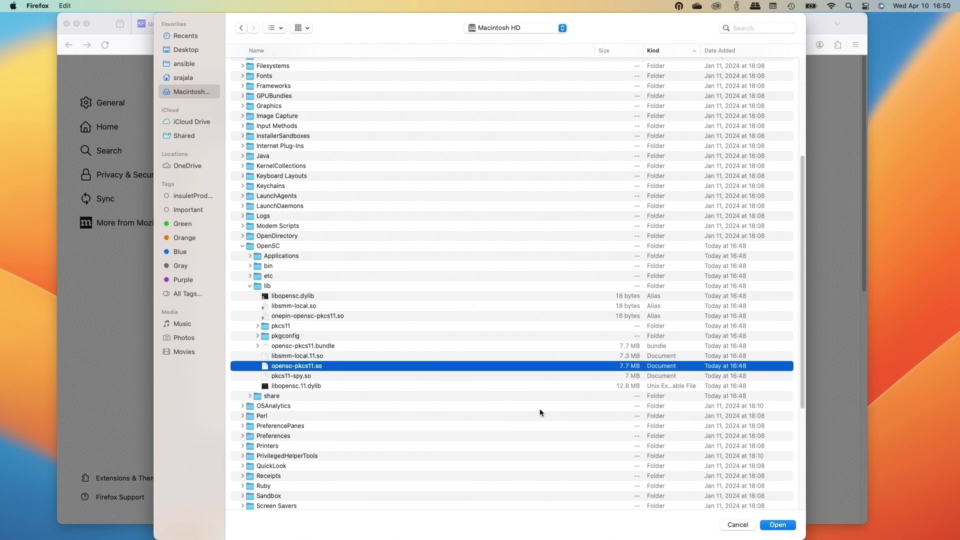
{"action": "left_click", "coordinate": [778, 525]}
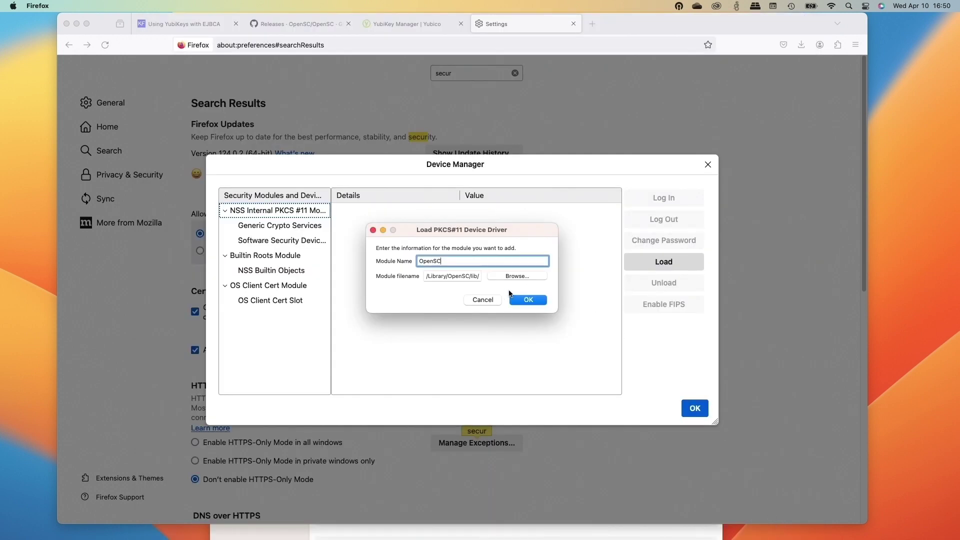
{"action": "left_click", "coordinate": [532, 301]}
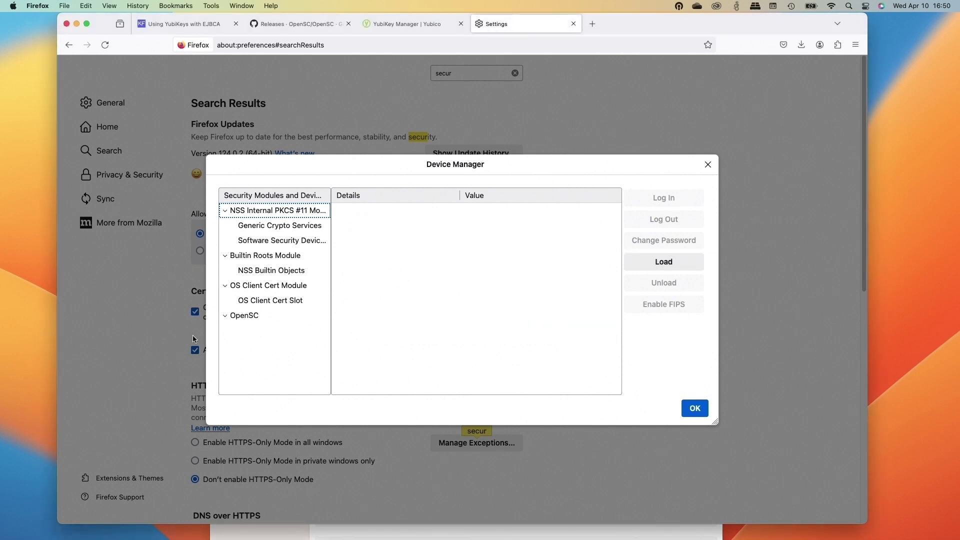
{"action": "left_click", "coordinate": [245, 318]}
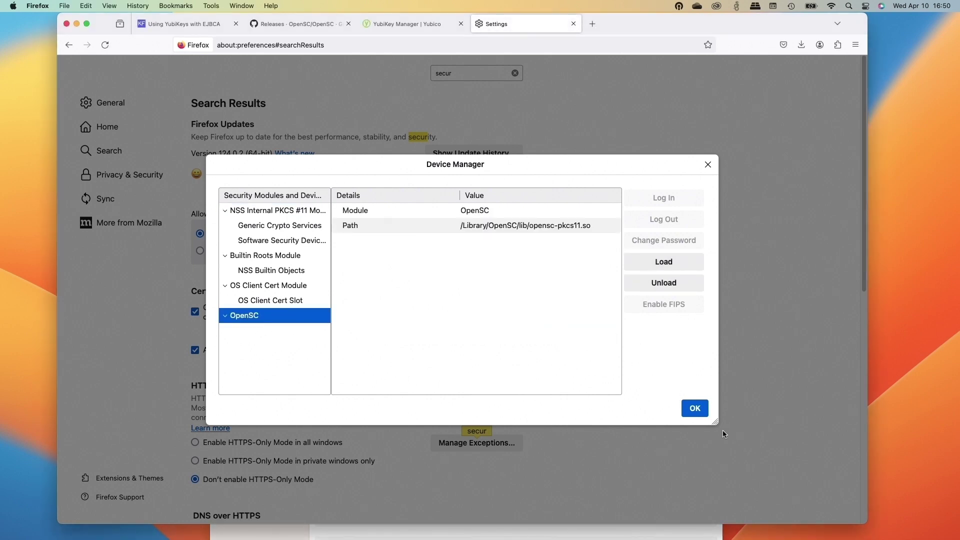
Step: Close Device Manager and the Settings, YubiKey Manager and OpenSC Releases tabs
{"action": "left_click", "coordinate": [700, 413]}
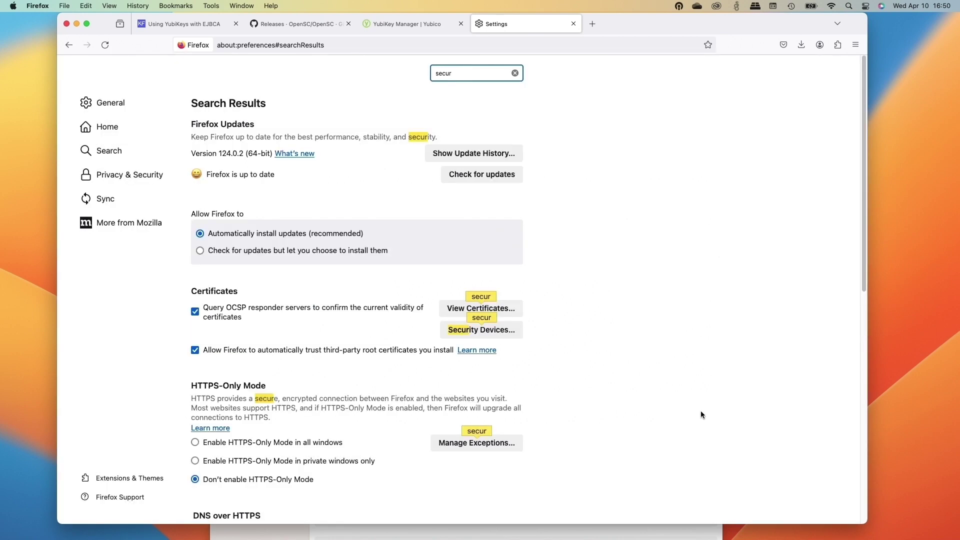
{"action": "left_click", "coordinate": [576, 26]}
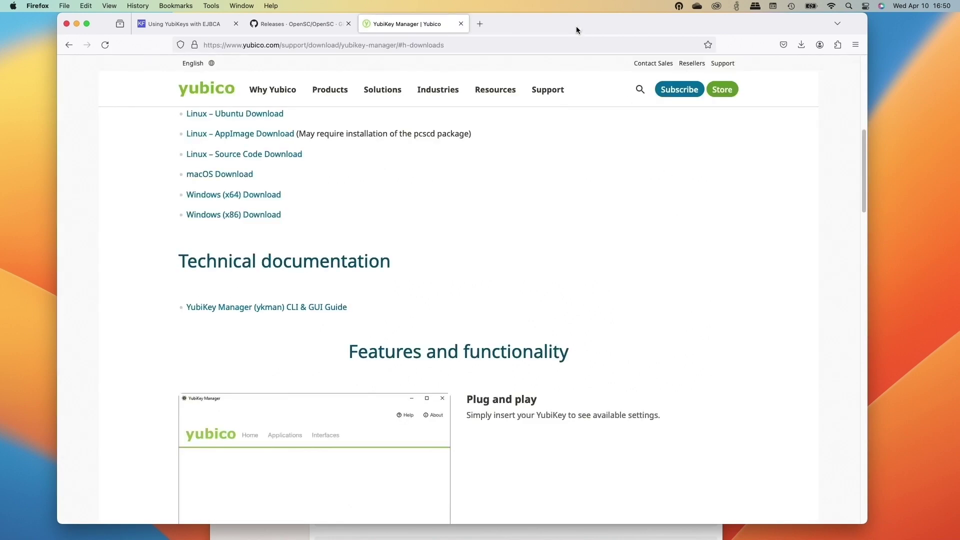
{"action": "left_click", "coordinate": [462, 25]}
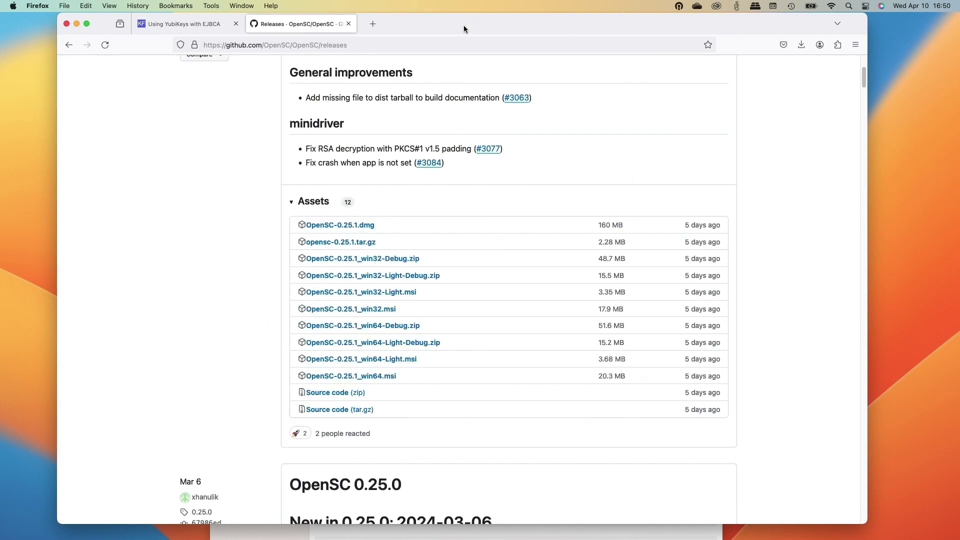
{"action": "left_click", "coordinate": [349, 24]}
{"action": "scroll", "coordinate": [370, 280], "scroll_direction": "down", "scroll_amount": 5}
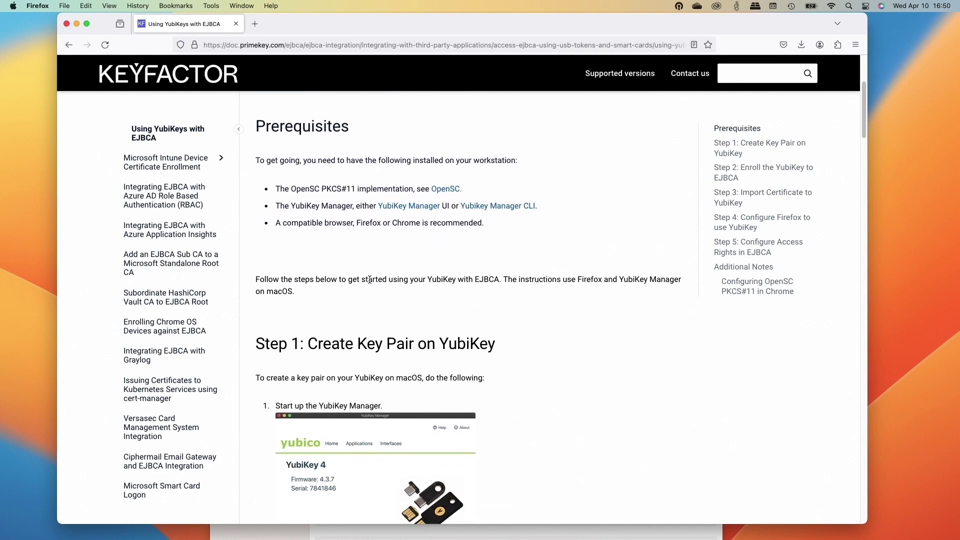
{"action": "scroll", "coordinate": [369, 278], "scroll_direction": "down", "scroll_amount": 1}
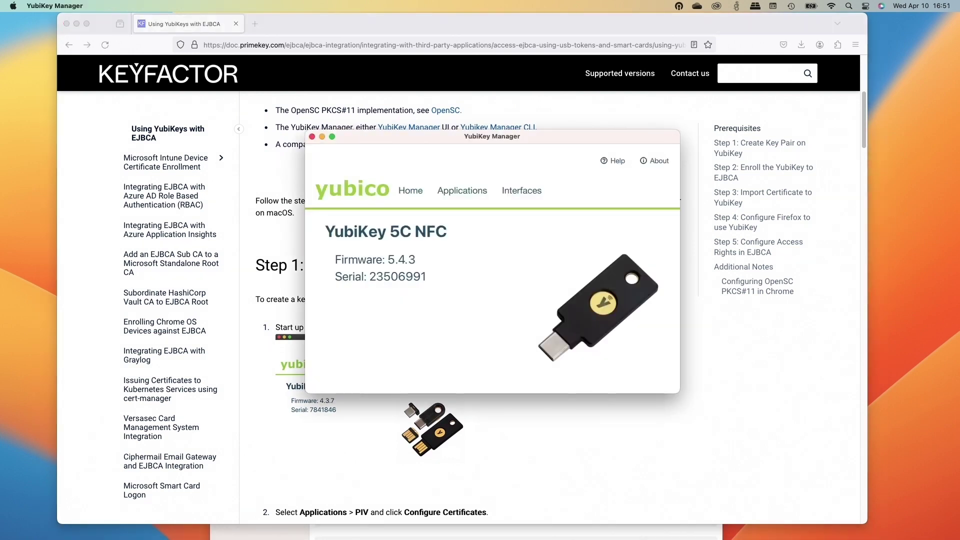
Step: Change the PIV PIN from the default to a new PIN, entered and confirmed
{"action": "left_click", "coordinate": [465, 191]}
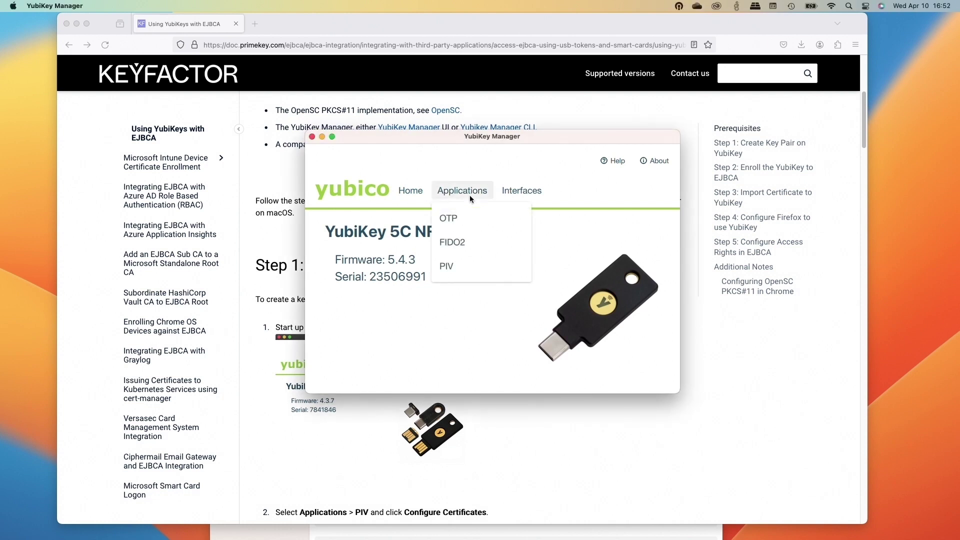
{"action": "left_click", "coordinate": [460, 266]}
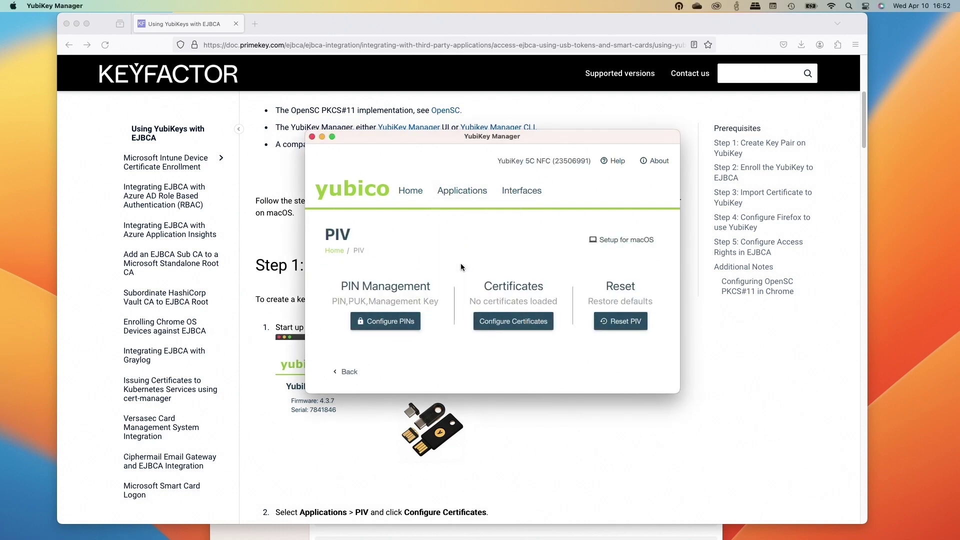
{"action": "left_click", "coordinate": [394, 323]}
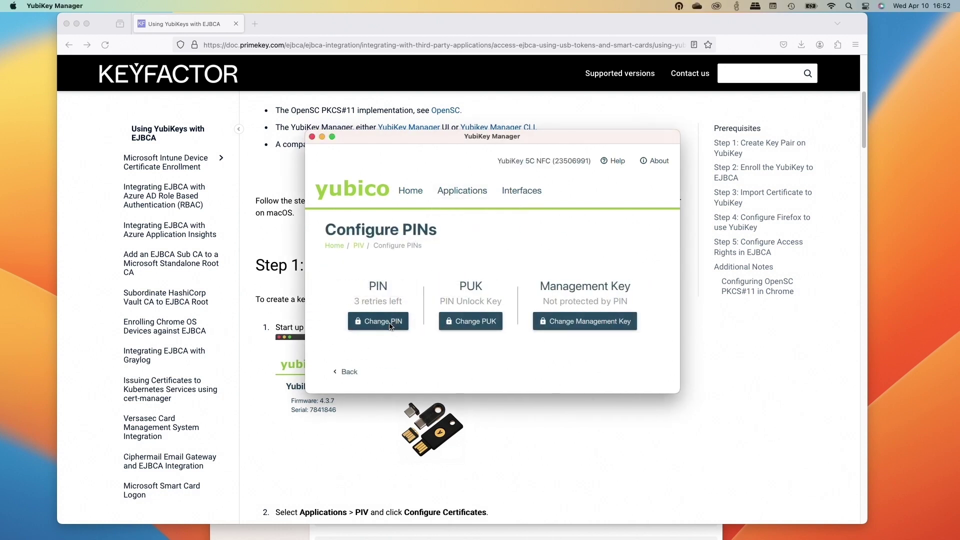
{"action": "left_click", "coordinate": [391, 326]}
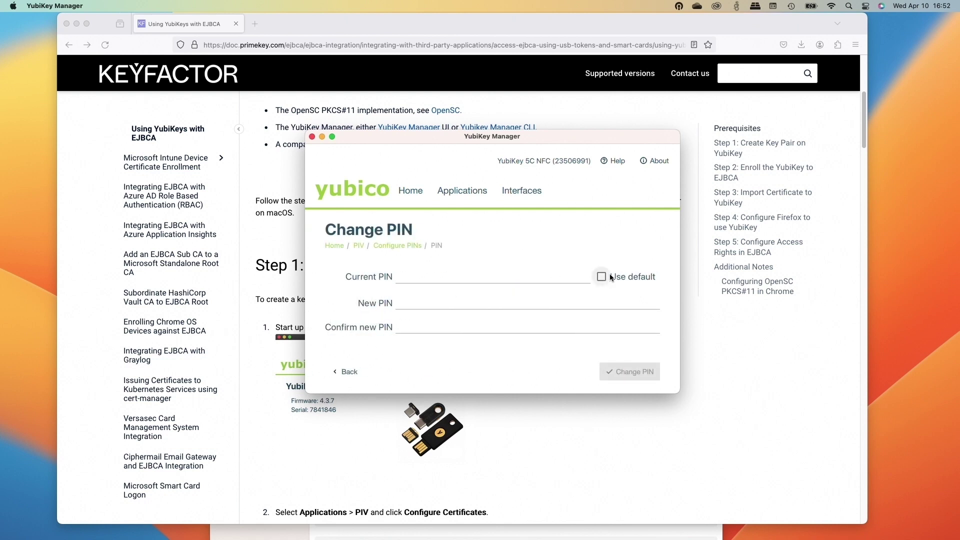
{"action": "left_click", "coordinate": [601, 277]}
{"action": "left_click", "coordinate": [537, 302]}
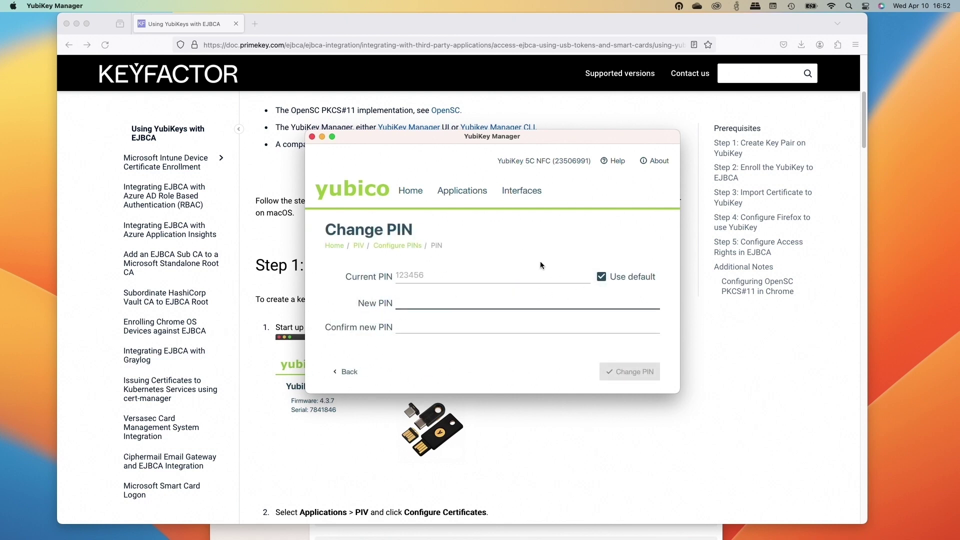
{"action": "key", "text": "Tab"}
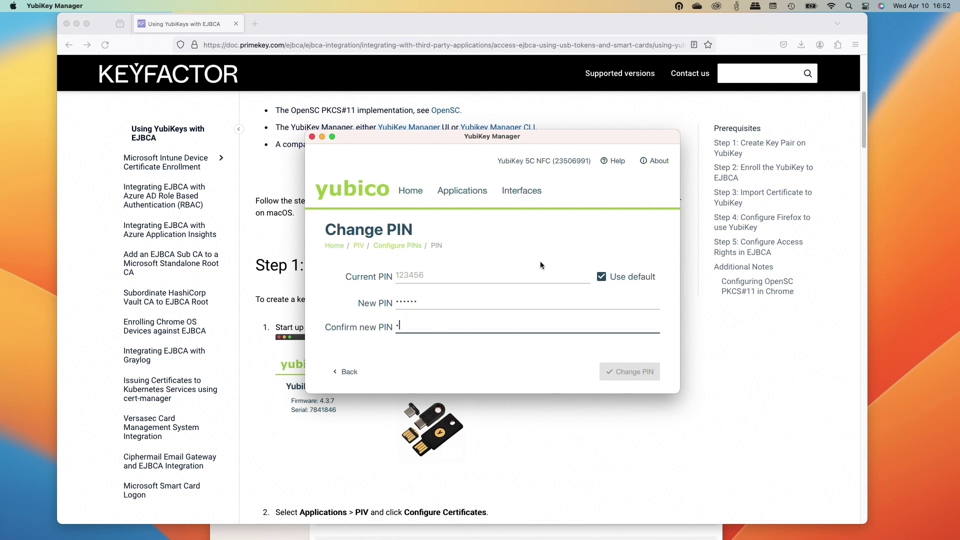
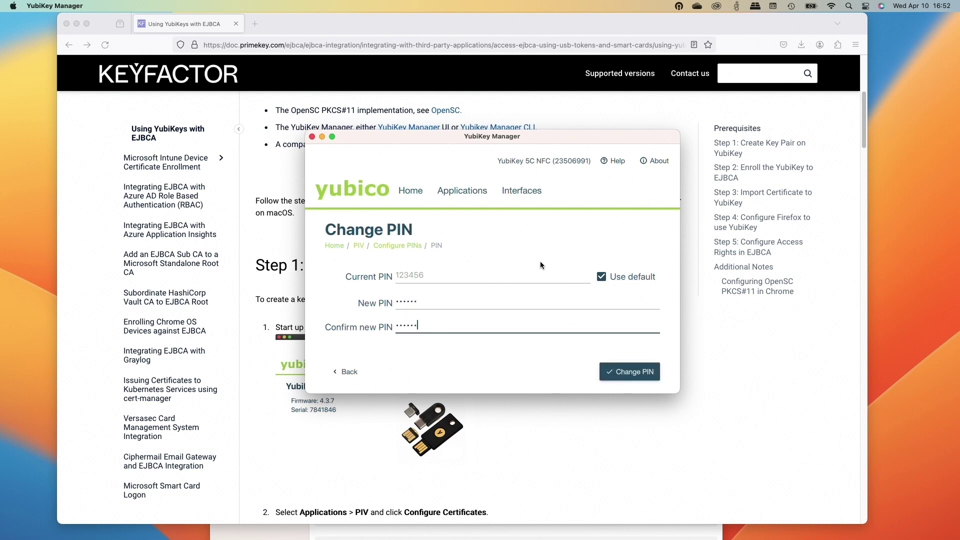
{"action": "left_click", "coordinate": [619, 372]}
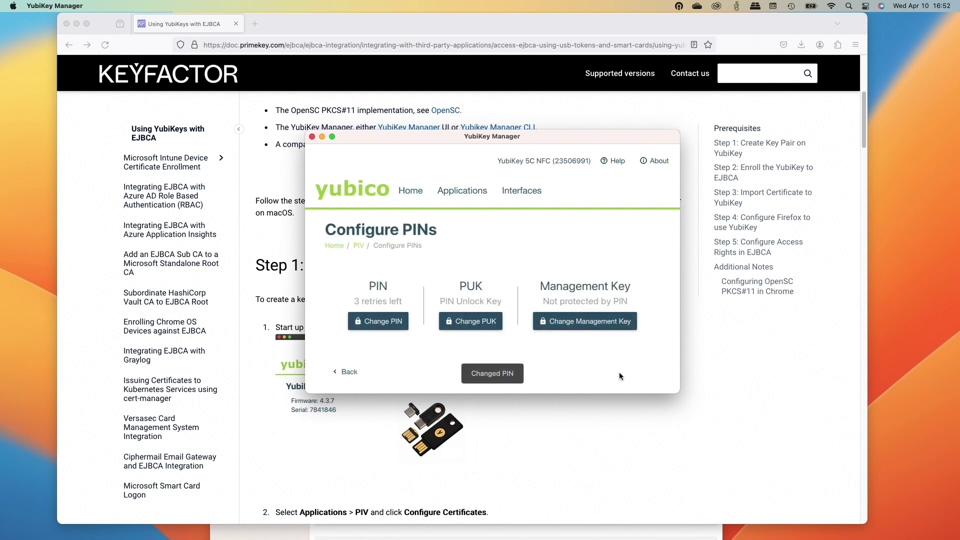
Step: Change the PIV PUK from the default to a new PUK
{"action": "left_click", "coordinate": [482, 328]}
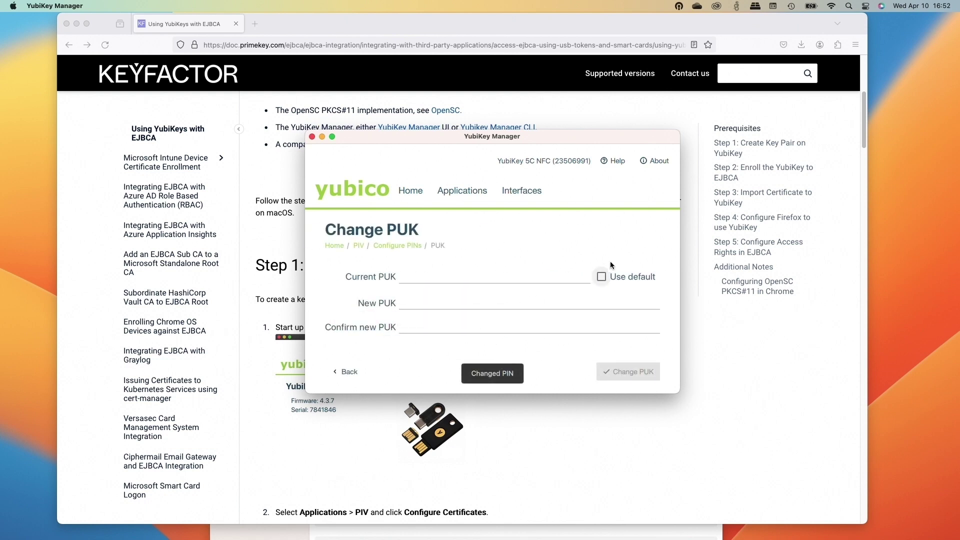
{"action": "left_click", "coordinate": [601, 276]}
{"action": "key", "text": "Tab"}
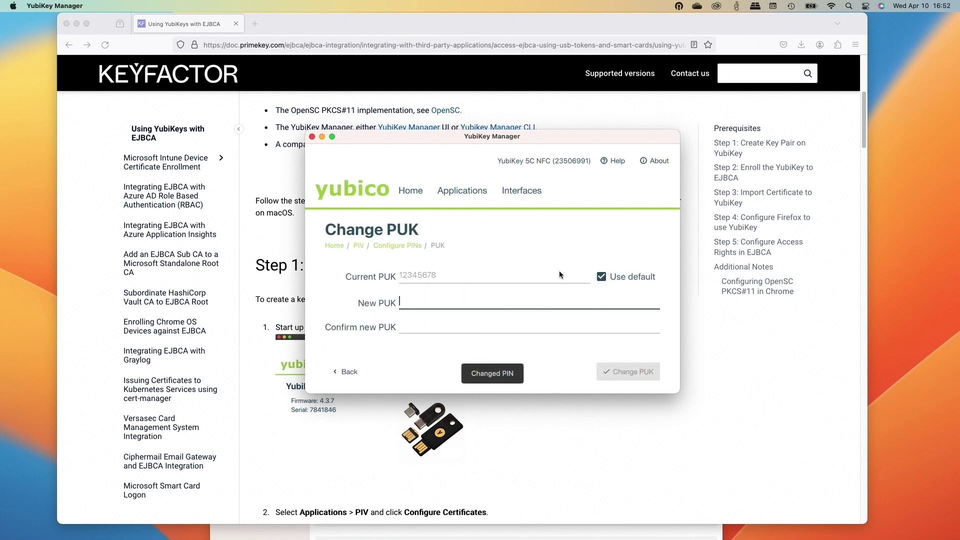
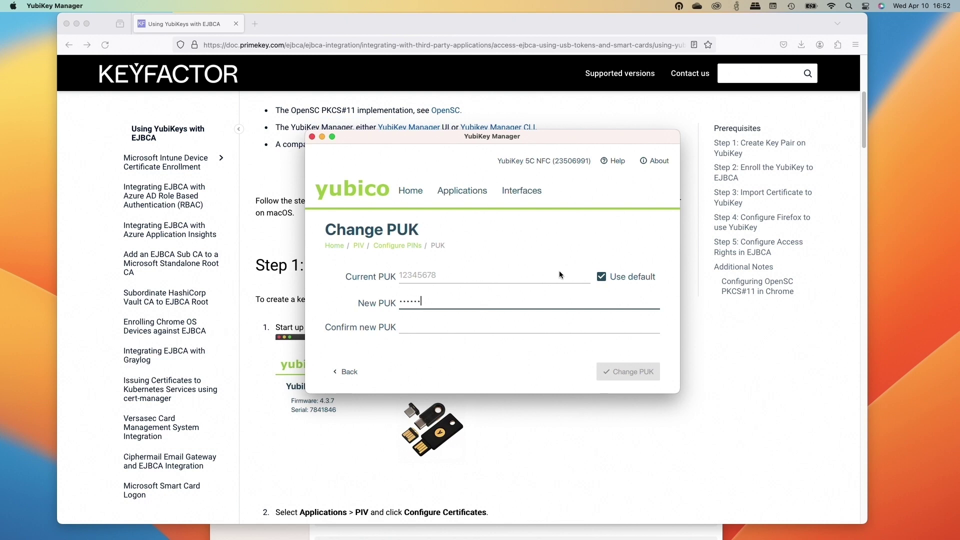
{"action": "key", "text": "Tab"}
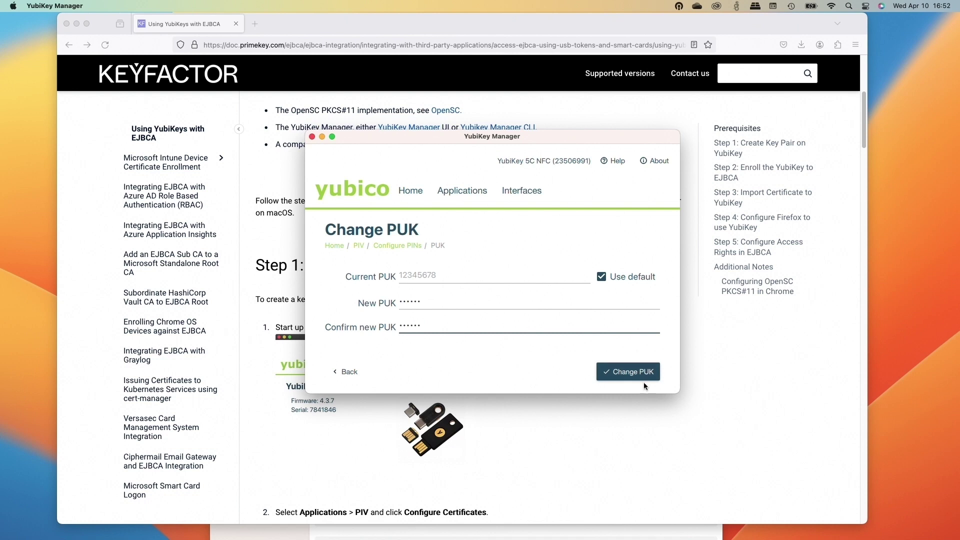
{"action": "left_click", "coordinate": [646, 375]}
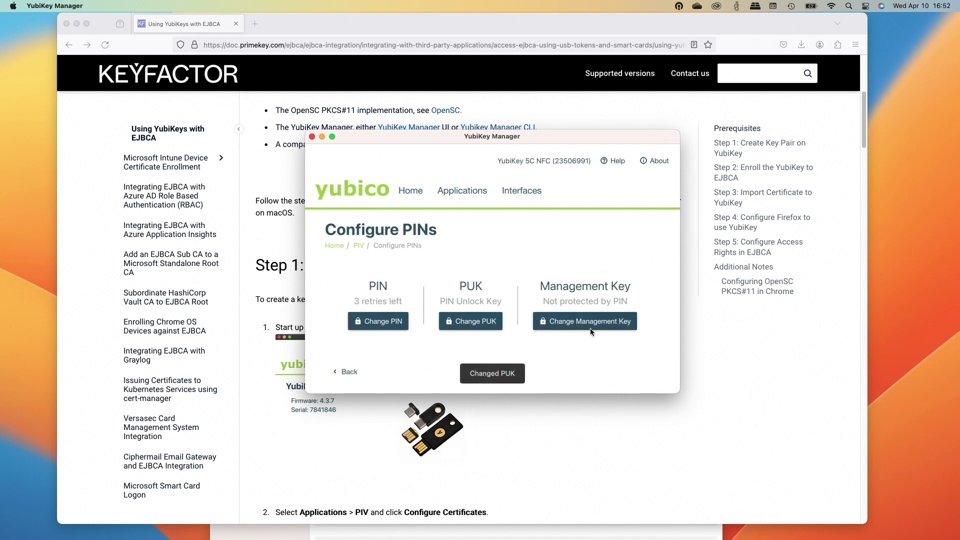
{"action": "left_click", "coordinate": [591, 329]}
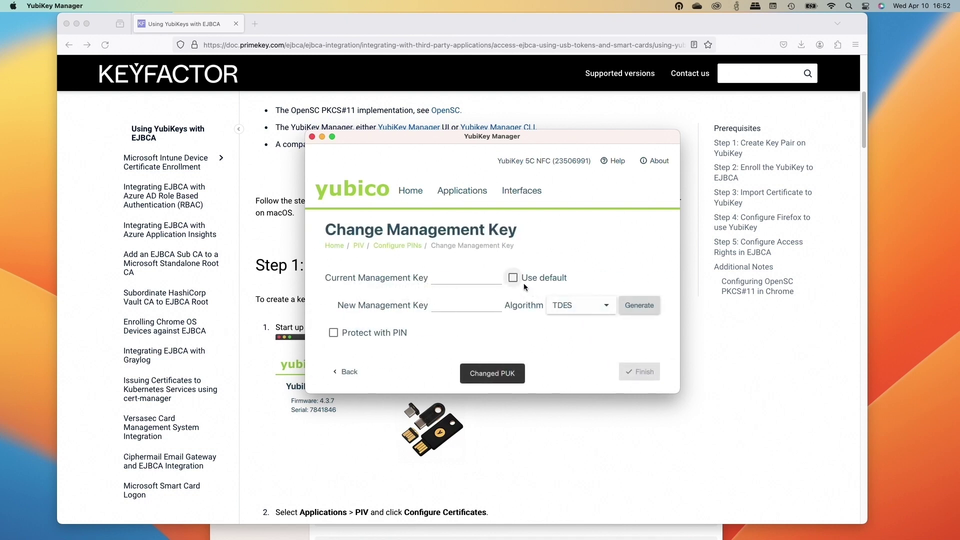
Step: Generate a new AES256 management key, keeping the default as the current key, and select it
{"action": "left_click", "coordinate": [515, 278]}
{"action": "left_click", "coordinate": [568, 305]}
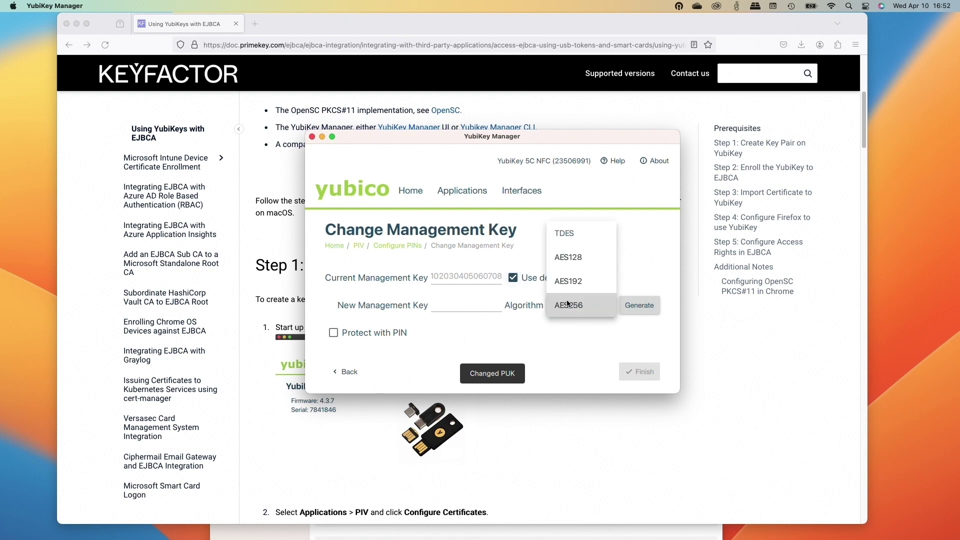
{"action": "left_click", "coordinate": [570, 305]}
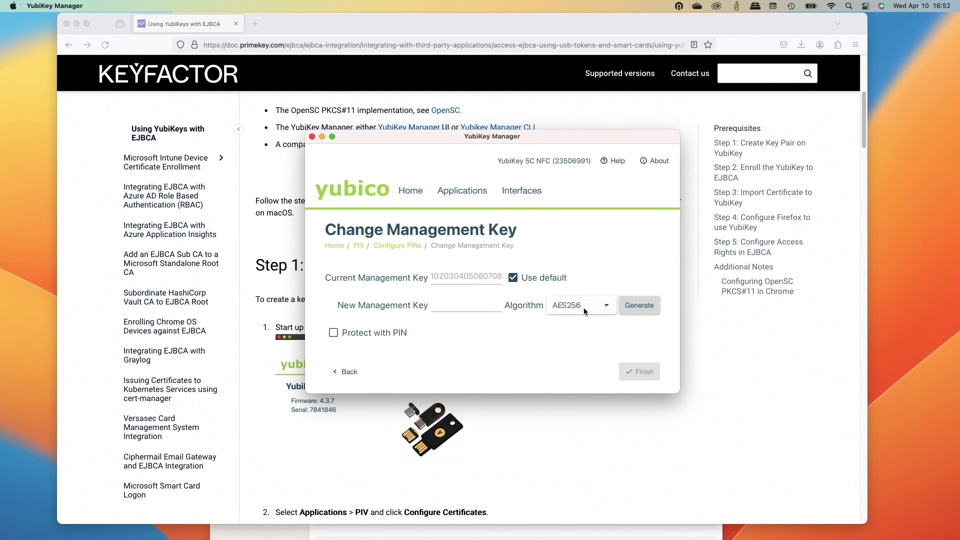
{"action": "left_click", "coordinate": [639, 306]}
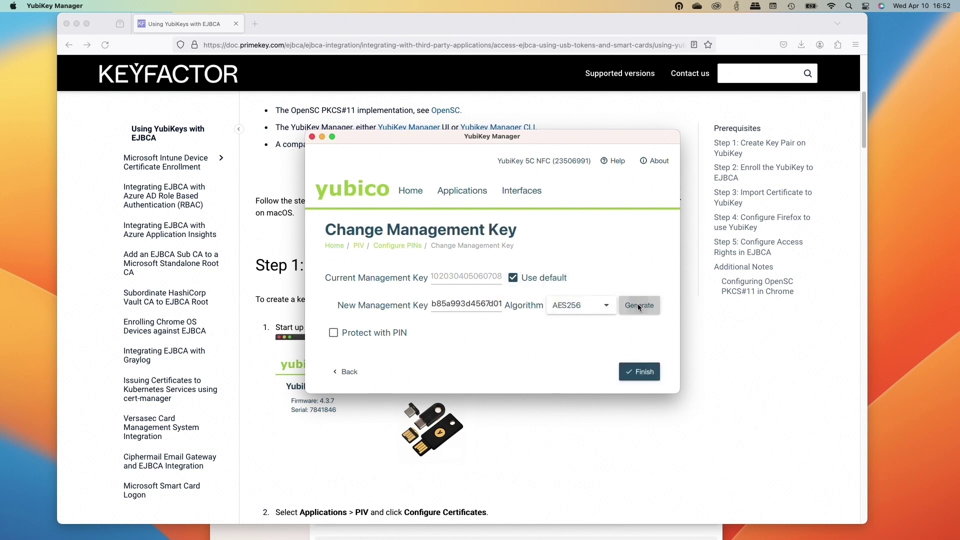
{"action": "double_click", "coordinate": [478, 300]}
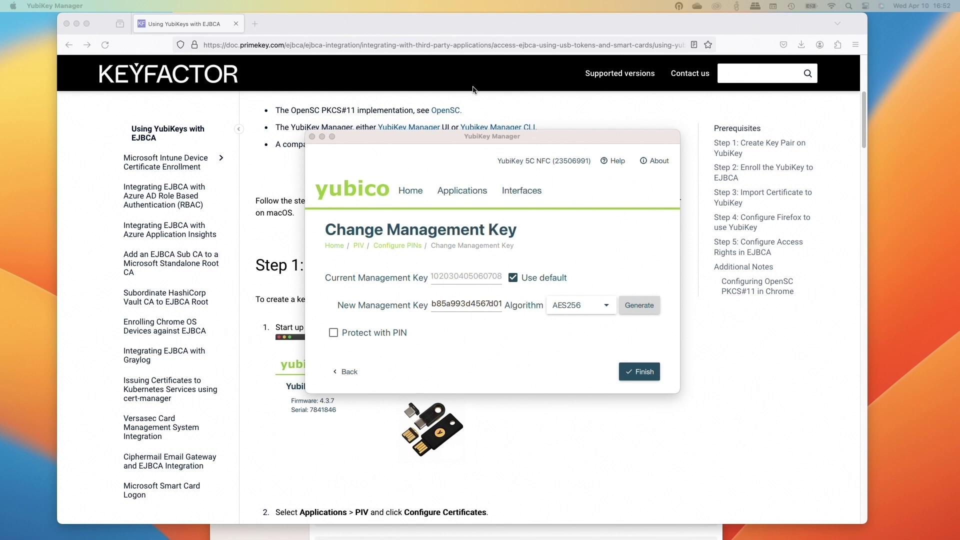
Step: Paste the generated management key into a new Sublime Text note positioned beside YubiKey Manager
{"action": "key", "text": "super+Tab"}
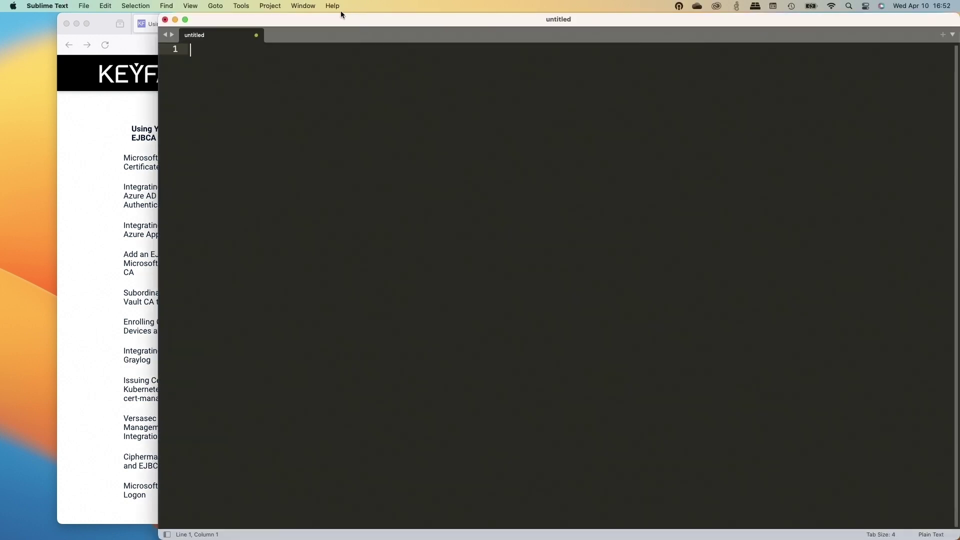
{"action": "left_click_drag", "start_coordinate": [340, 13], "coordinate": [190, 18]}
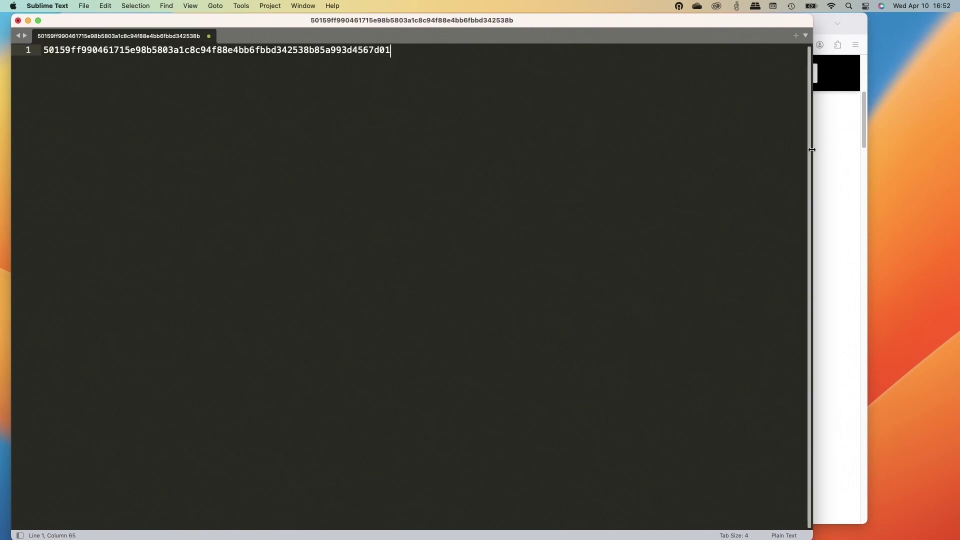
{"action": "left_click_drag", "start_coordinate": [811, 150], "coordinate": [380, 150]}
{"action": "left_click", "coordinate": [448, 140]}
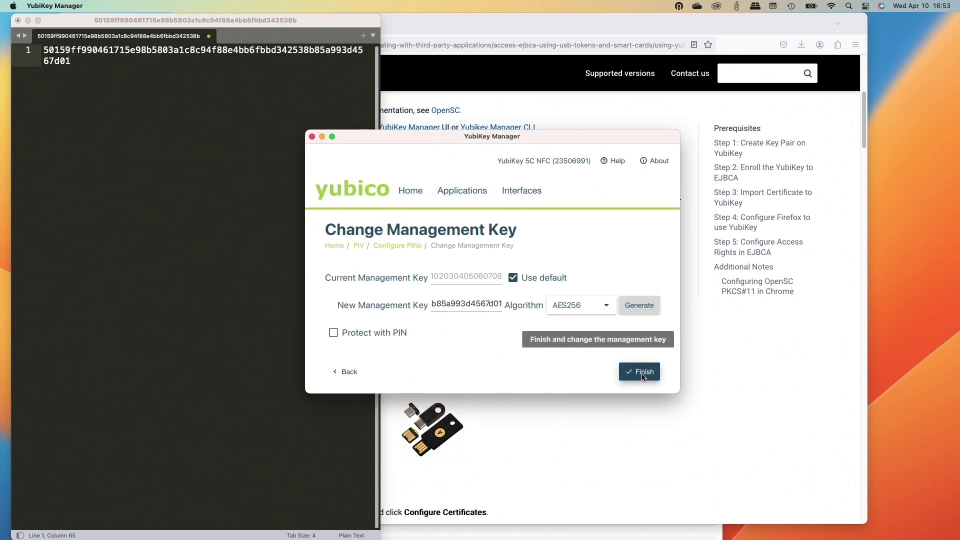
Step: Apply the new management key and go to the PIV certificate slots
{"action": "left_click", "coordinate": [643, 375]}
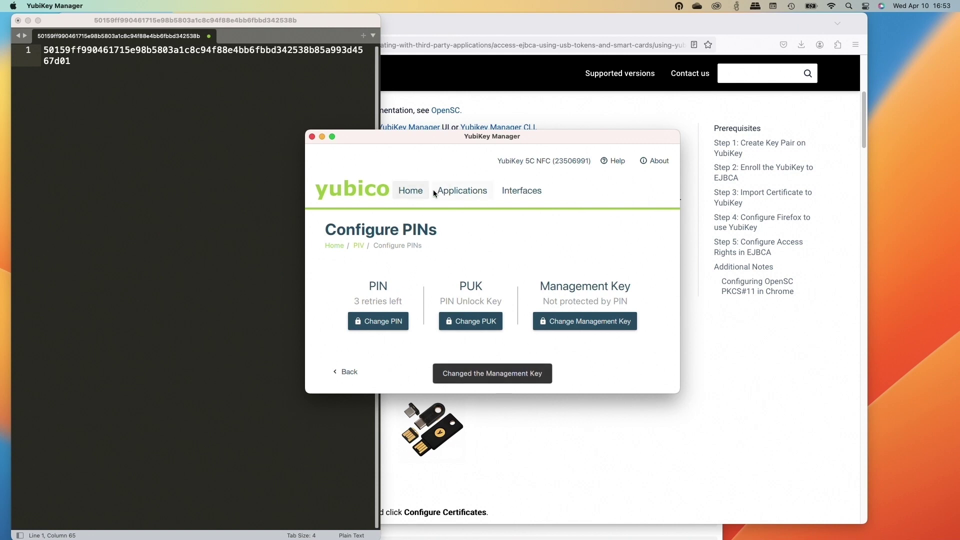
{"action": "left_click", "coordinate": [350, 372]}
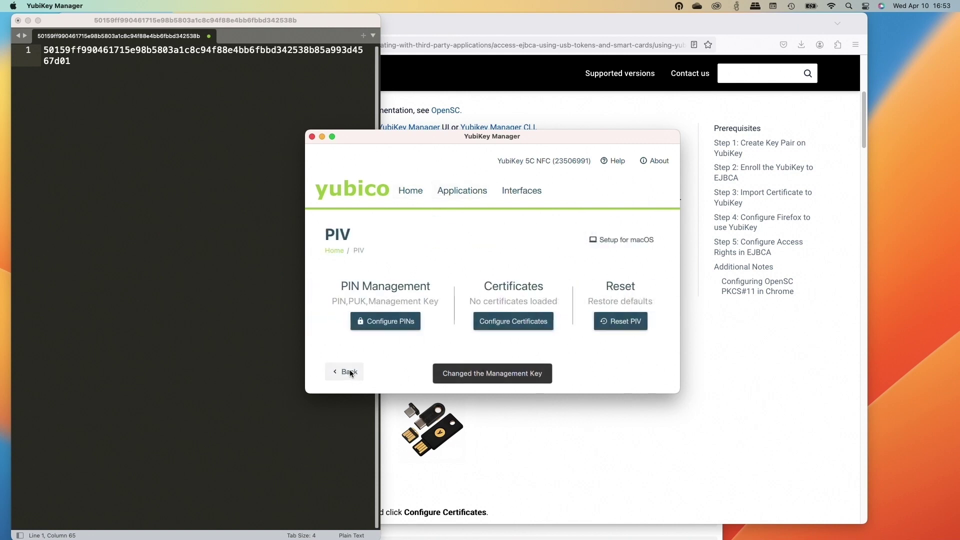
{"action": "left_click", "coordinate": [530, 327]}
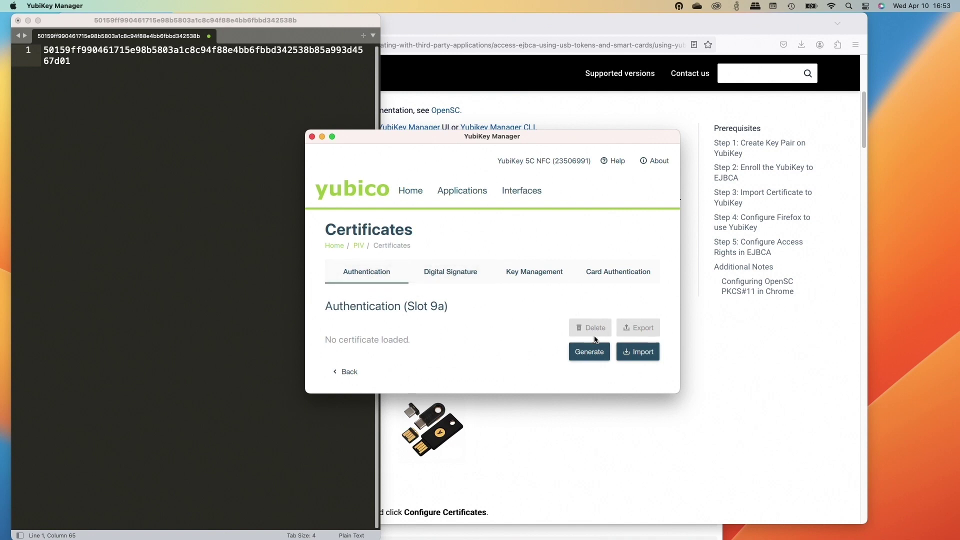
Step: Set up an ECCP256 CSR for slot 9a with subject Administrator-InternationalPkiManOfMystery
{"action": "left_click", "coordinate": [589, 350]}
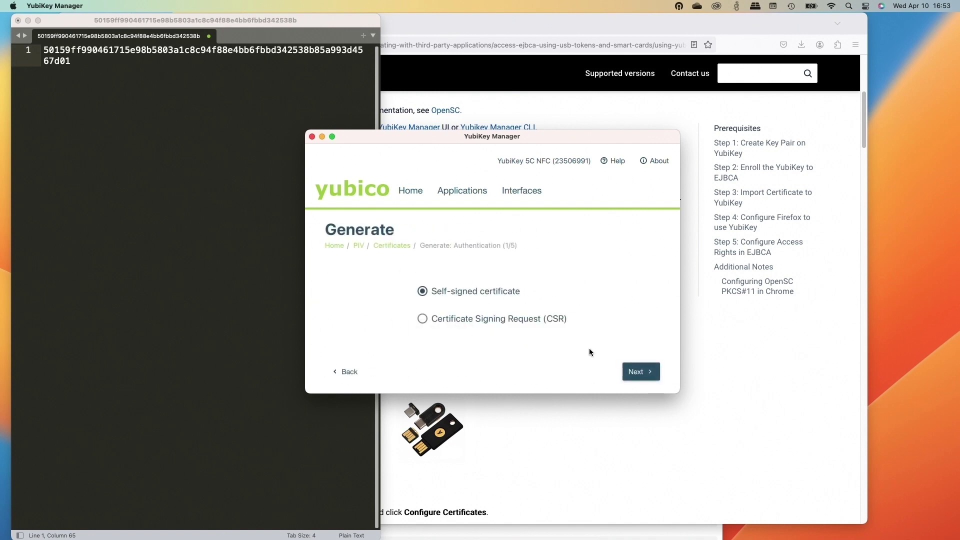
{"action": "left_click", "coordinate": [495, 319]}
{"action": "left_click", "coordinate": [639, 370]}
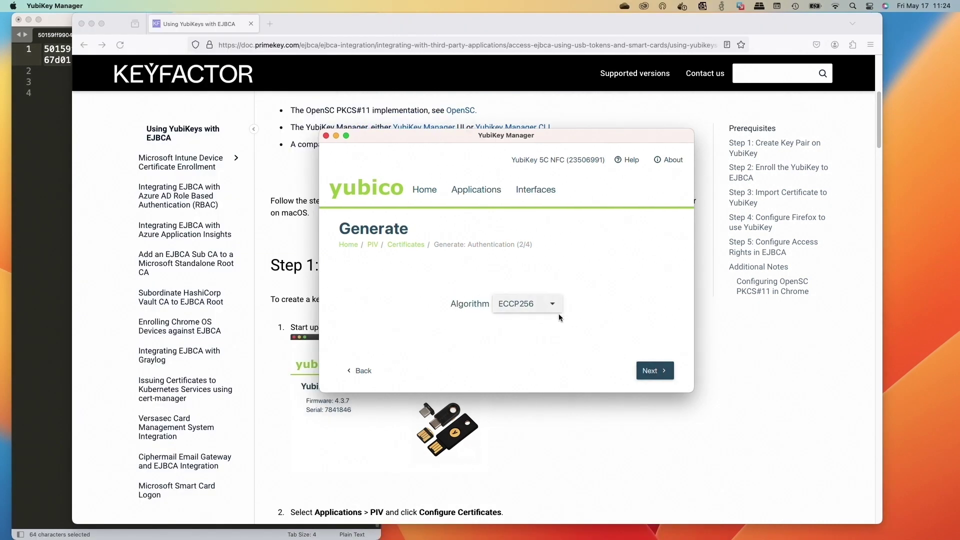
{"action": "left_click", "coordinate": [665, 371]}
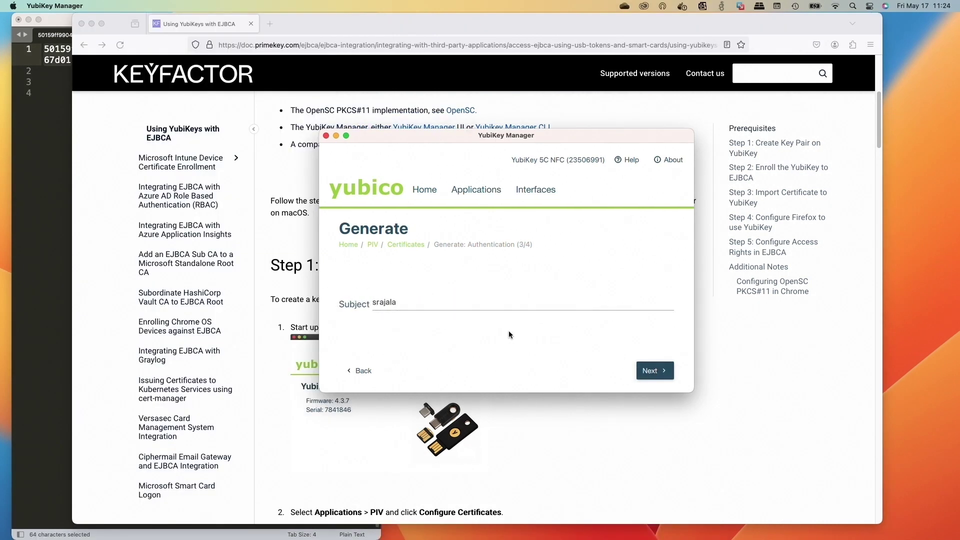
{"action": "left_click_drag", "start_coordinate": [431, 303], "coordinate": [369, 295]}
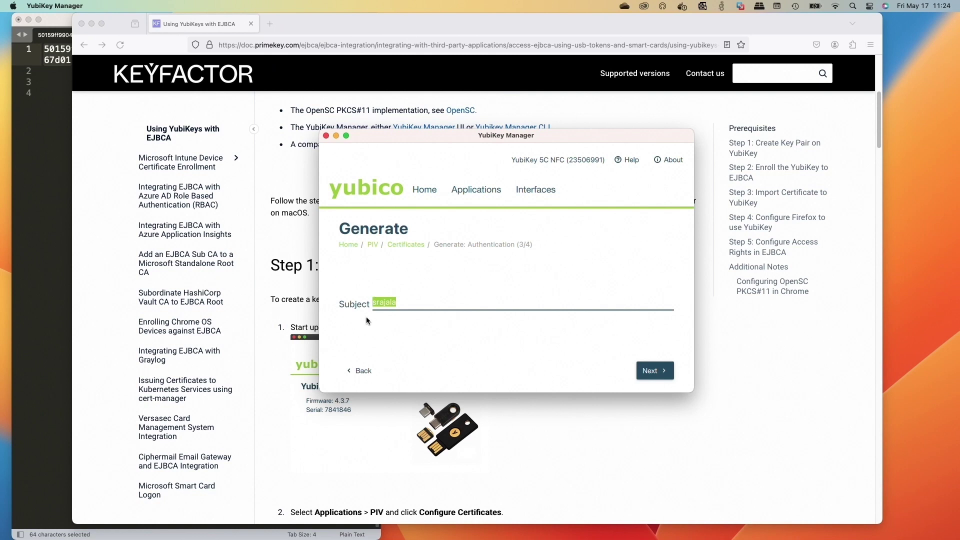
{"action": "key", "text": "BackSpace"}
{"action": "type", "text": "l"}
{"action": "type", "text": "dministrator-Internatio"}
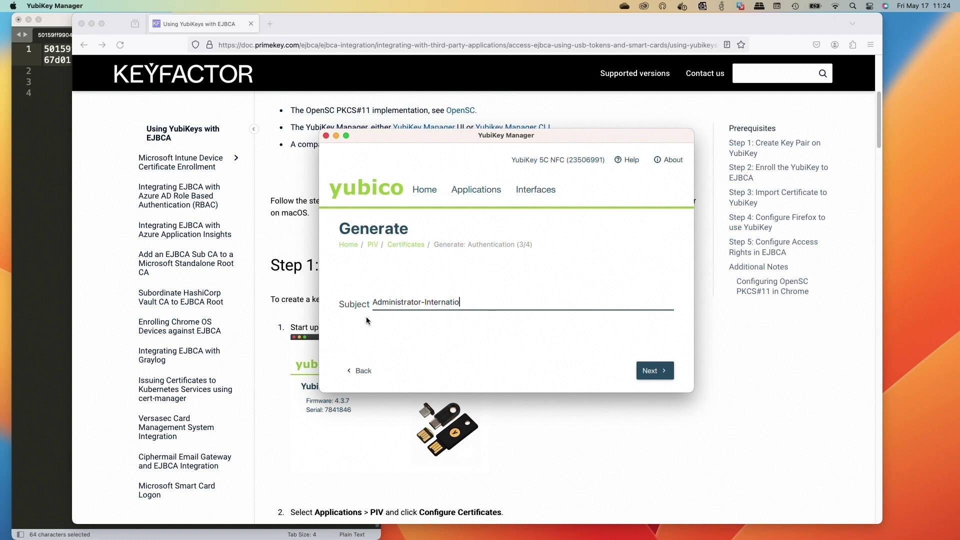
{"action": "type", "text": "PkiManOfMystery"}
{"action": "left_click", "coordinate": [667, 376]}
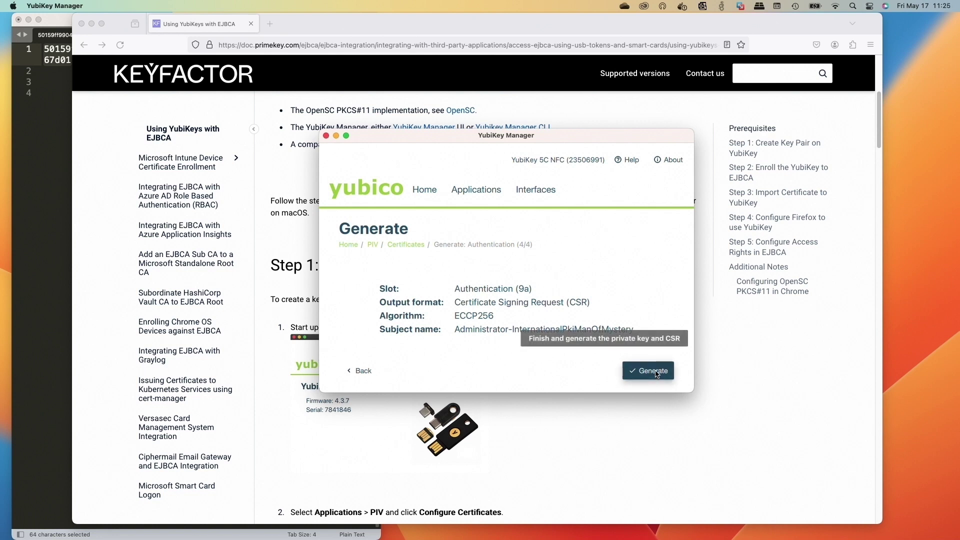
Step: Save the certificate signing request as AdminIntPkiMoM.csr
{"action": "left_click", "coordinate": [658, 372]}
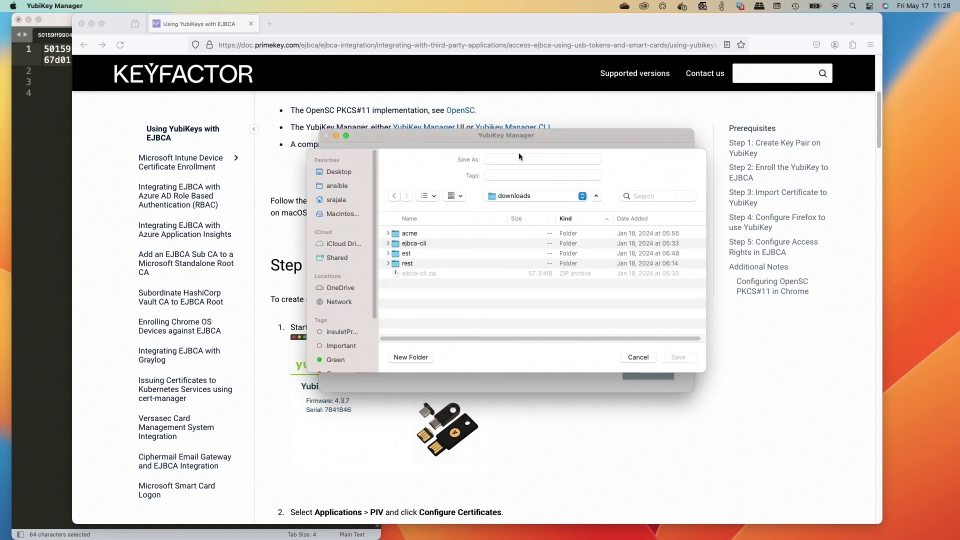
{"action": "type", "text": "intPkiMoM."}
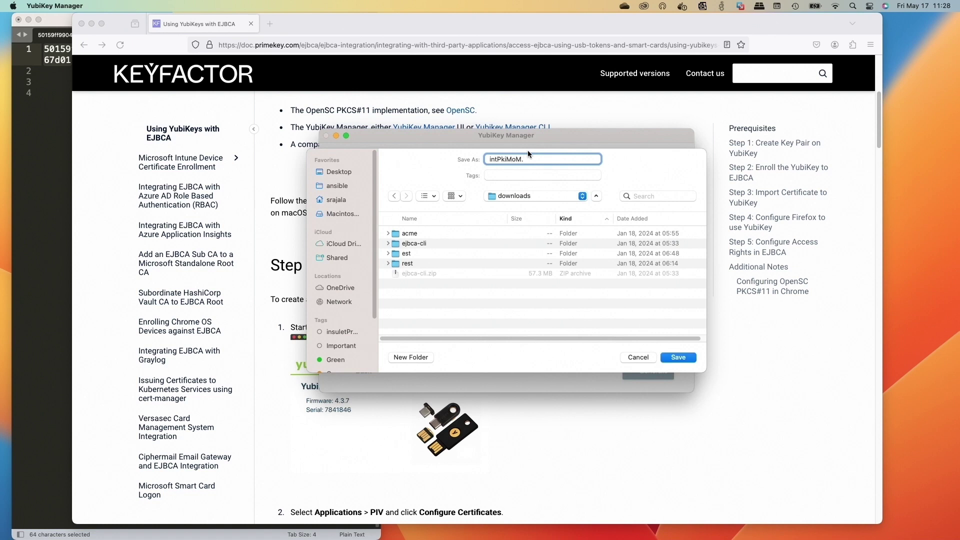
{"action": "type", "text": "cs"}
{"action": "key", "text": "BackSpace"}
{"action": "type", "text": "csr"}
{"action": "key", "text": "super+Left"}
{"action": "type", "text": "Admin"}
{"action": "left_click", "coordinate": [674, 358]}
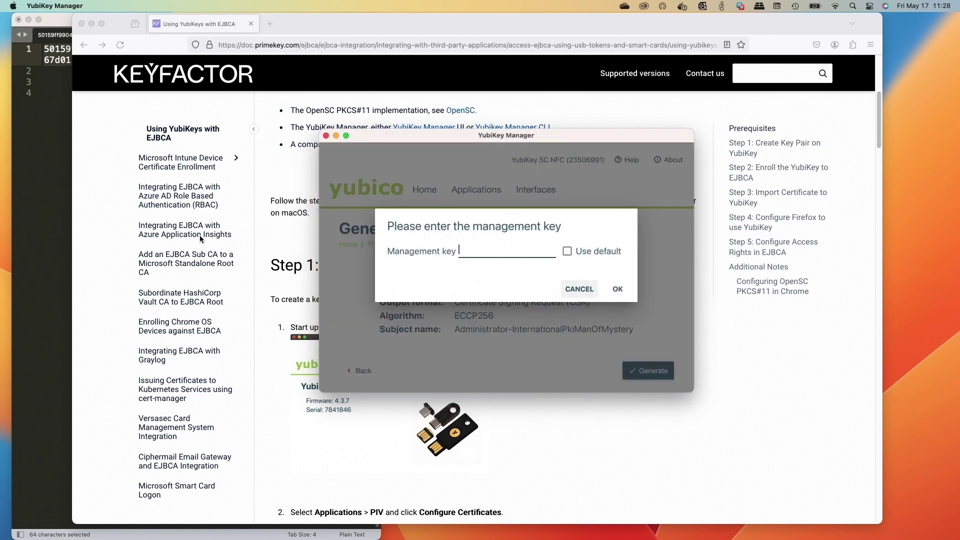
Step: Authorize with the saved management key and PIN to generate the slot 9a CSR
{"action": "left_click", "coordinate": [48, 63]}
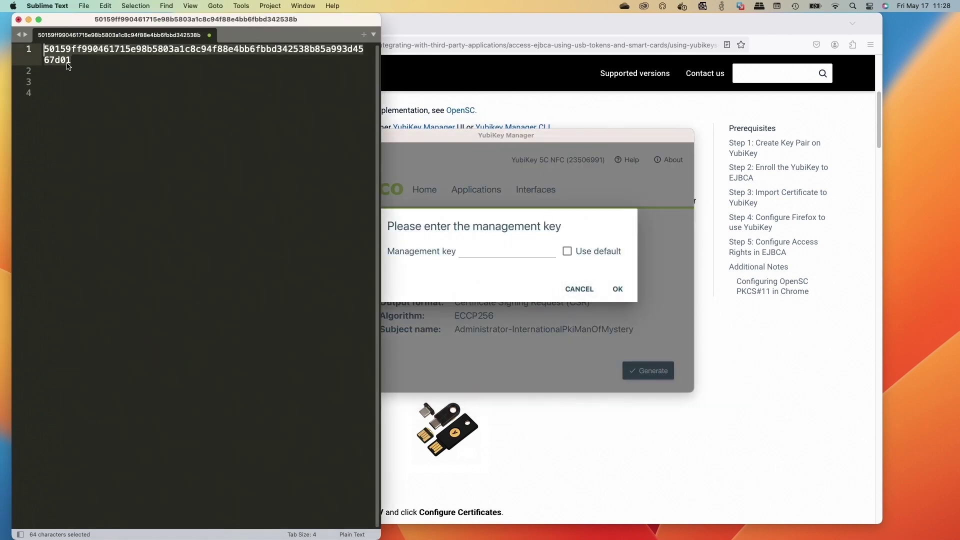
{"action": "key", "text": "super+c"}
{"action": "left_click", "coordinate": [465, 247]}
{"action": "key", "text": "super+v"}
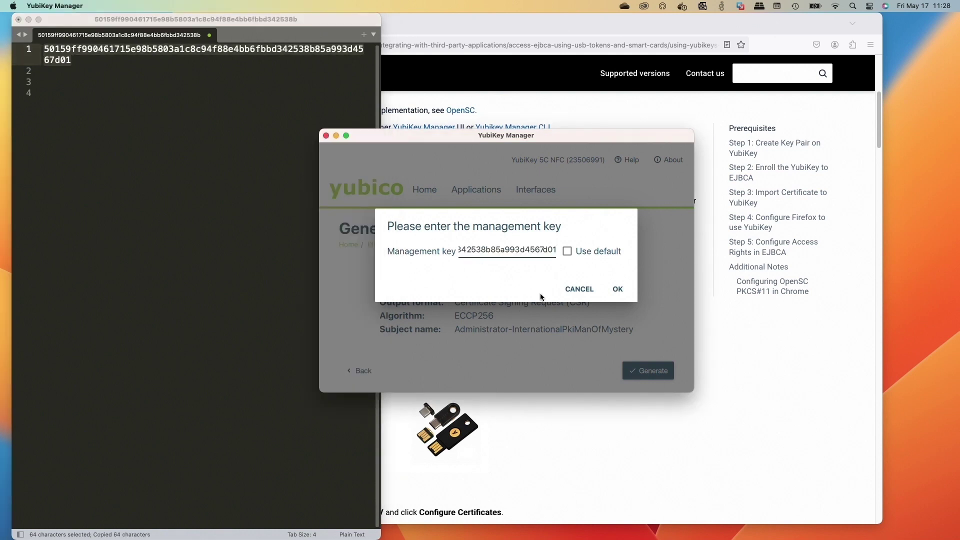
{"action": "left_click", "coordinate": [618, 290]}
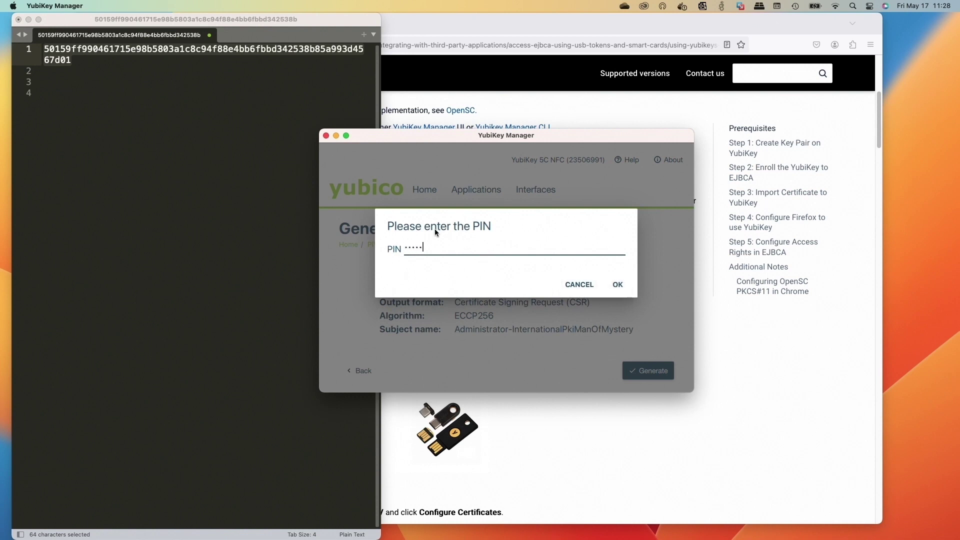
{"action": "left_click", "coordinate": [619, 286]}
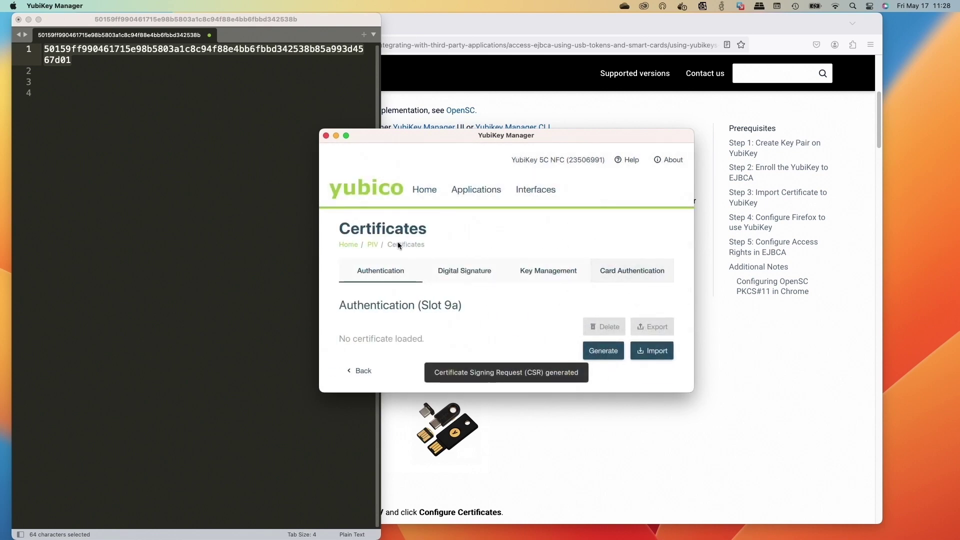
{"action": "left_click", "coordinate": [432, 21]}
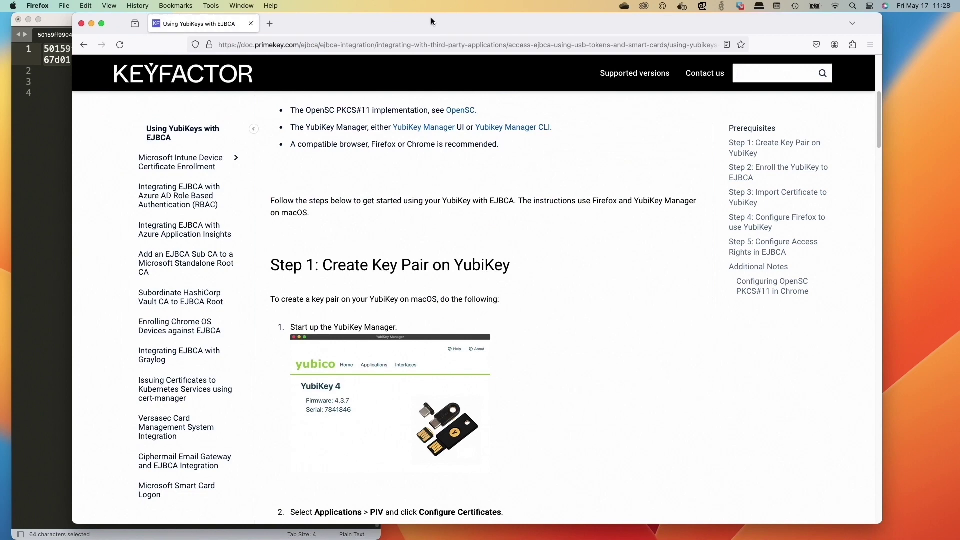
Step: Open the RA-Administrator end entity profile for editing in EJBCA Admin Web
{"action": "left_click", "coordinate": [271, 24]}
{"action": "left_click", "coordinate": [111, 61]}
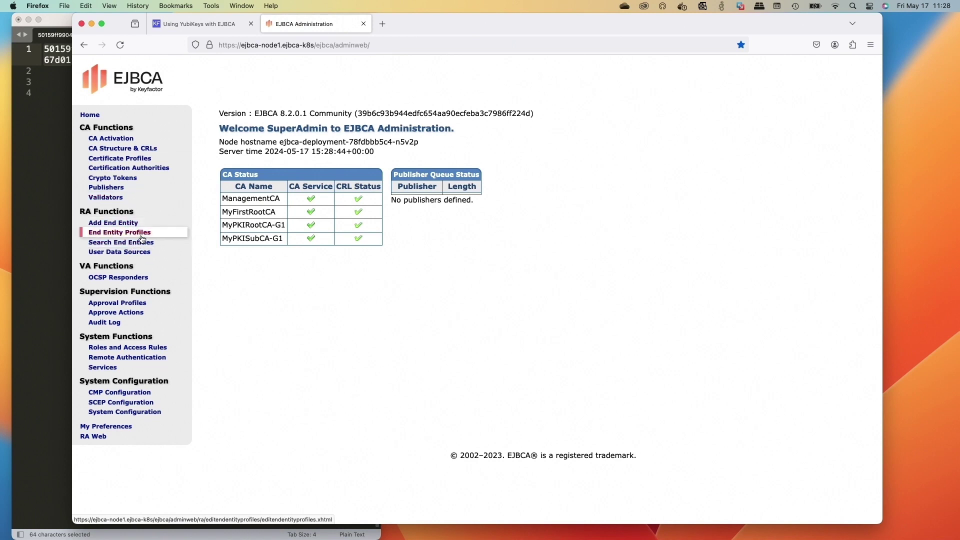
{"action": "left_click", "coordinate": [134, 233]}
{"action": "left_click", "coordinate": [246, 162]}
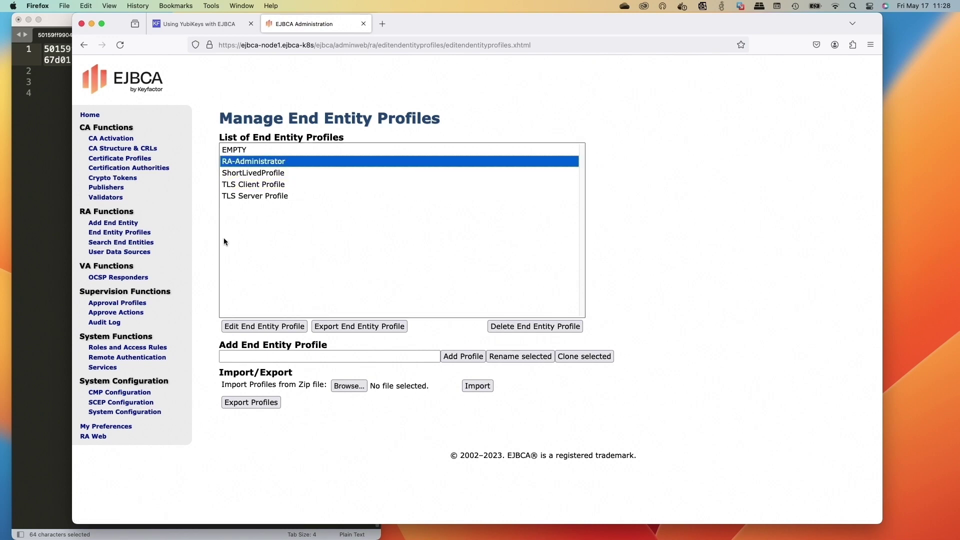
{"action": "left_click", "coordinate": [242, 327]}
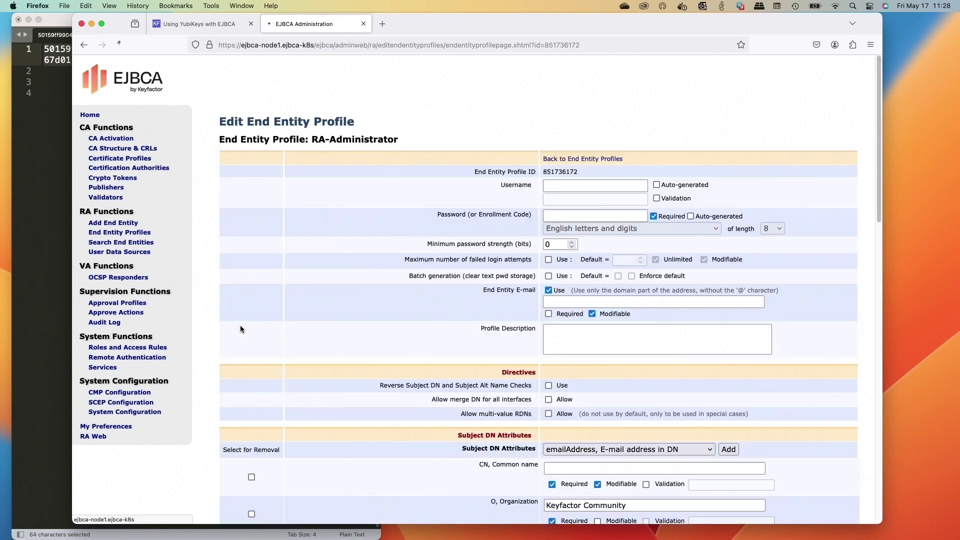
Step: Also allow TLS Client Profile and MyPKISubCA-G1 in the profile and save it
{"action": "scroll", "coordinate": [510, 371], "scroll_direction": "down", "scroll_amount": 5}
{"action": "scroll", "coordinate": [509, 371], "scroll_direction": "down", "scroll_amount": 6}
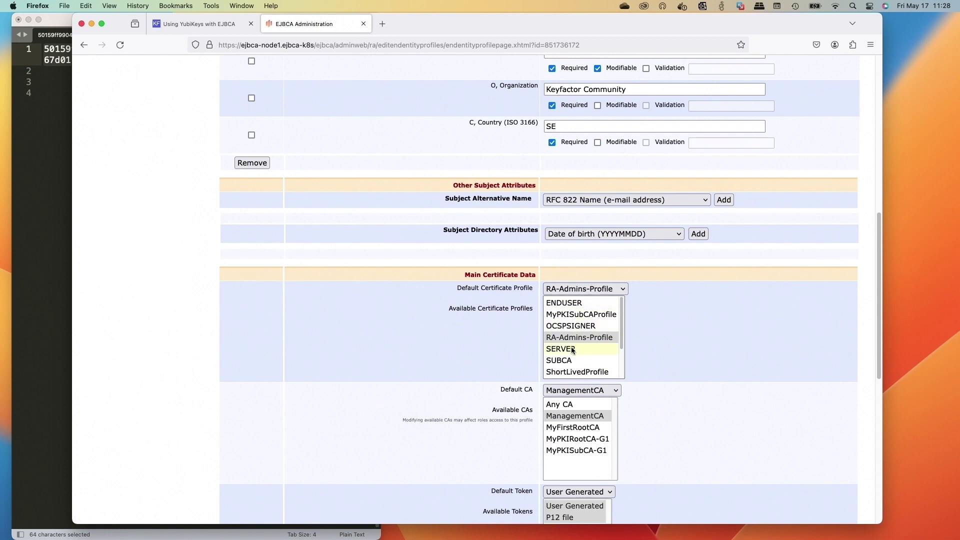
{"action": "scroll", "coordinate": [573, 350], "scroll_direction": "down", "scroll_amount": 5}
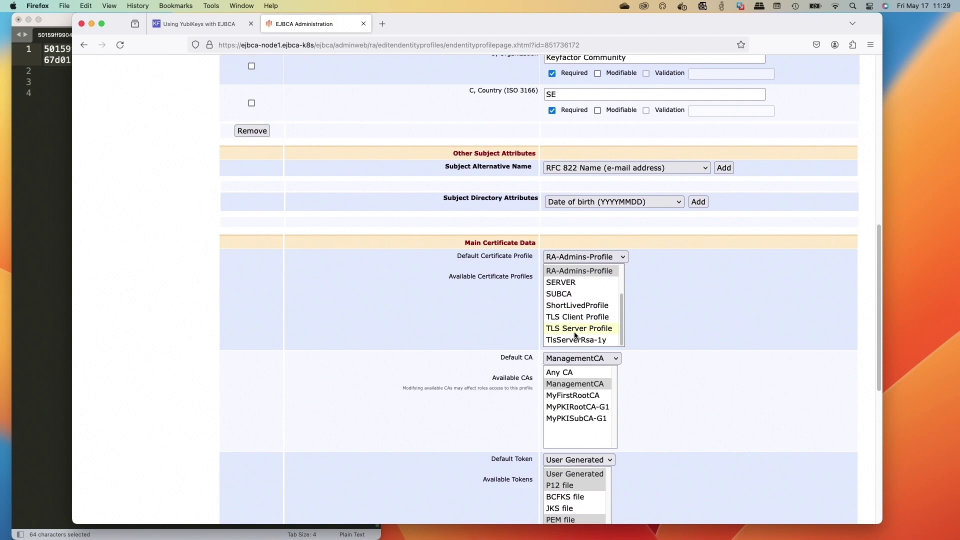
{"action": "left_click", "coordinate": [577, 316], "text": "super"}
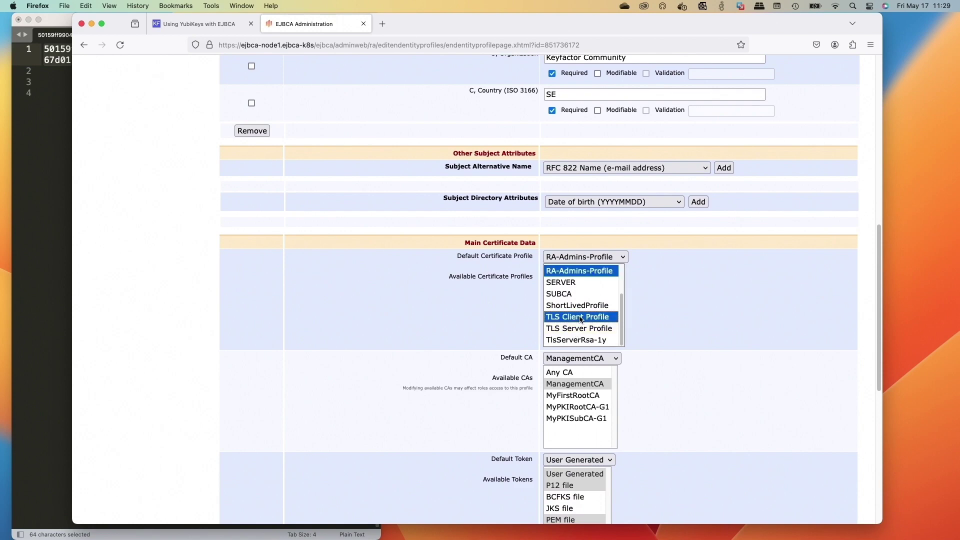
{"action": "left_click", "coordinate": [555, 418], "text": "super"}
{"action": "scroll", "coordinate": [456, 420], "scroll_direction": "down", "scroll_amount": 7}
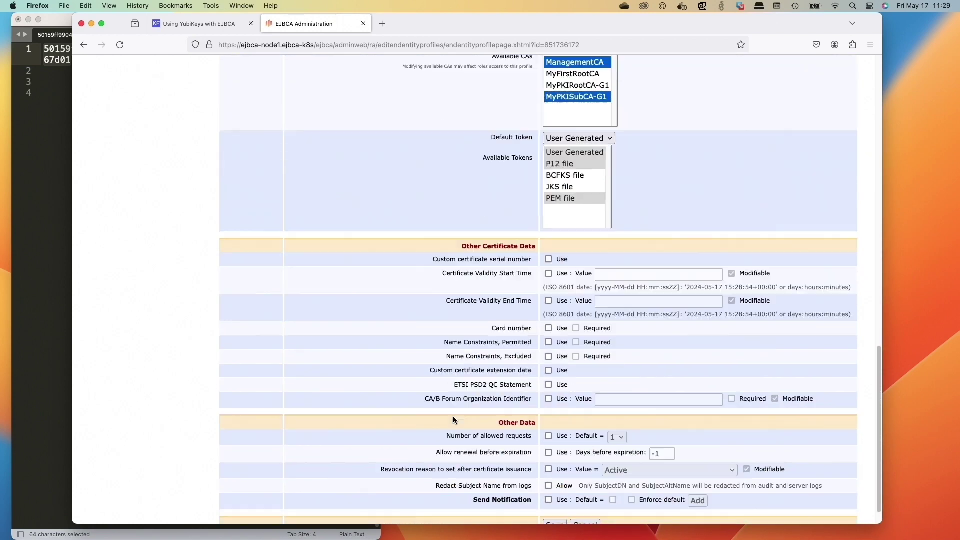
{"action": "scroll", "coordinate": [453, 419], "scroll_direction": "down", "scroll_amount": 1}
{"action": "left_click", "coordinate": [555, 497]}
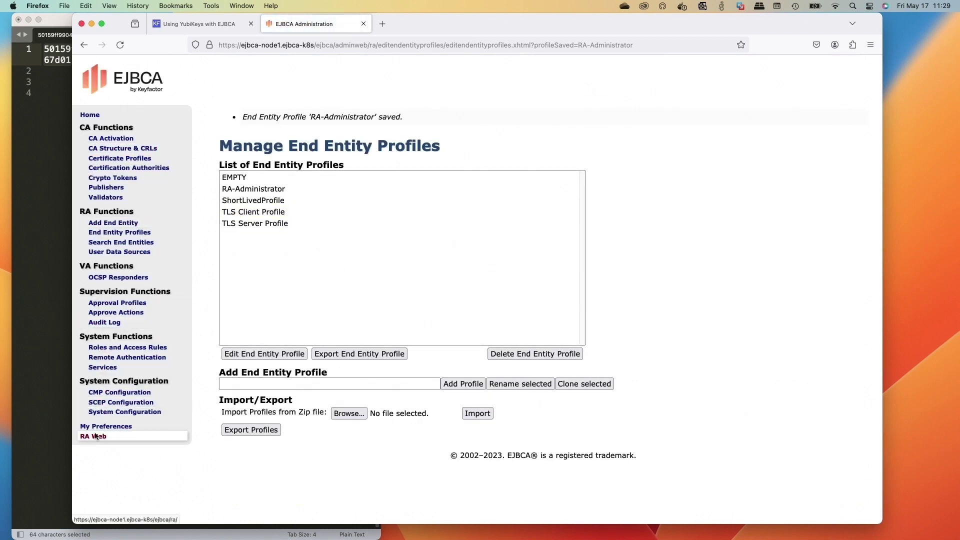
{"action": "left_click", "coordinate": [95, 436]}
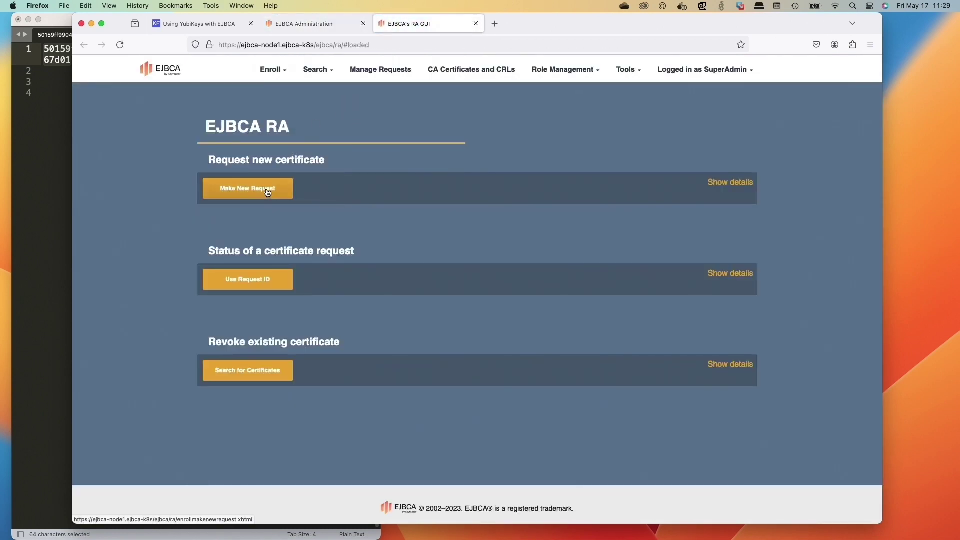
Step: Start a new RA-Administrator request with TLS Client Profile and user-provided keys
{"action": "left_click", "coordinate": [267, 193]}
{"action": "left_click", "coordinate": [337, 196]}
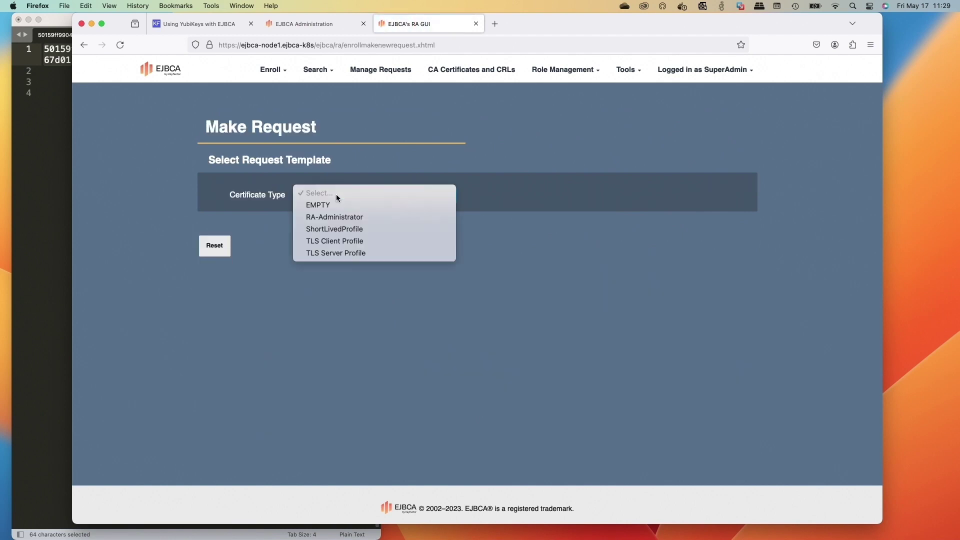
{"action": "left_click", "coordinate": [333, 217]}
{"action": "left_click", "coordinate": [330, 225]}
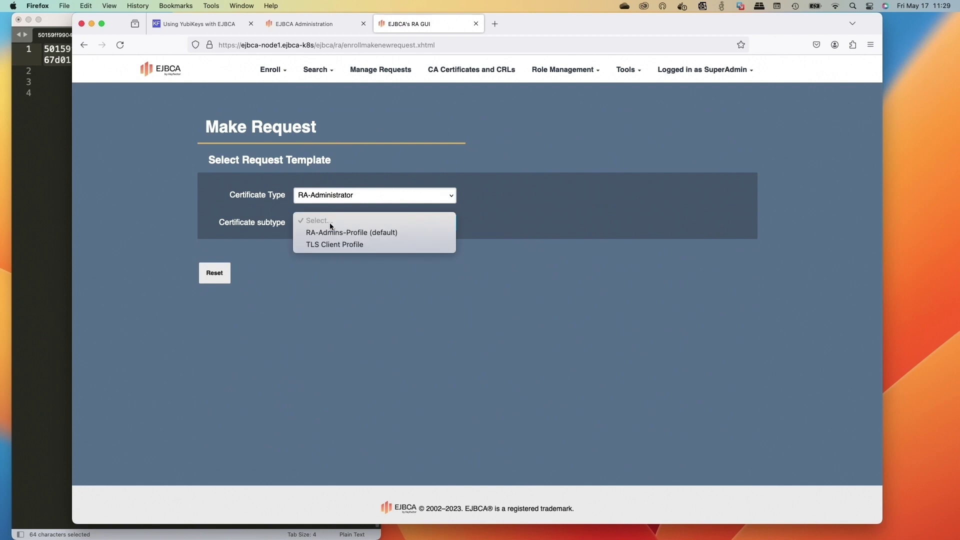
{"action": "left_click", "coordinate": [330, 244]}
{"action": "left_click", "coordinate": [310, 255]}
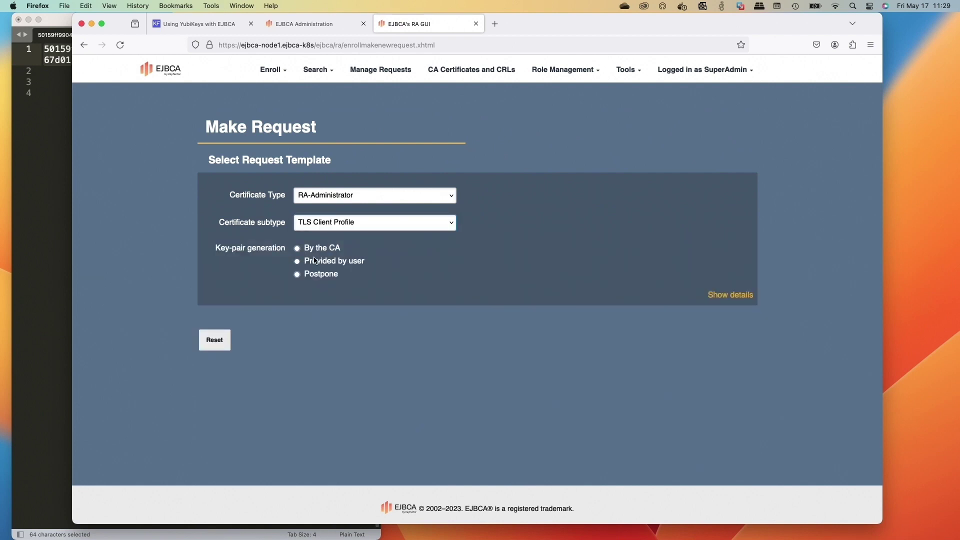
Step: Upload AdminIntPkiMoM.csr as the request's CSR
{"action": "scroll", "coordinate": [214, 191], "scroll_direction": "up", "scroll_amount": 3}
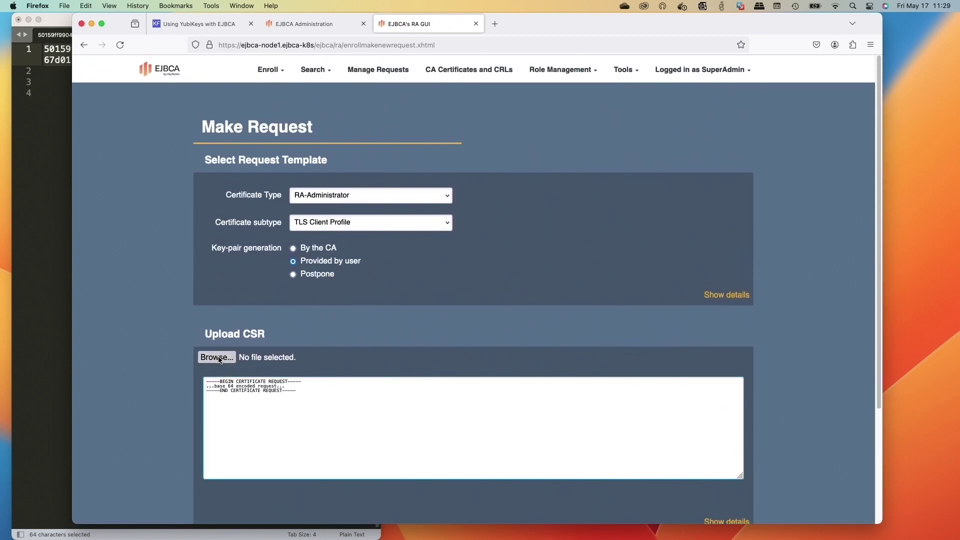
{"action": "left_click", "coordinate": [219, 360]}
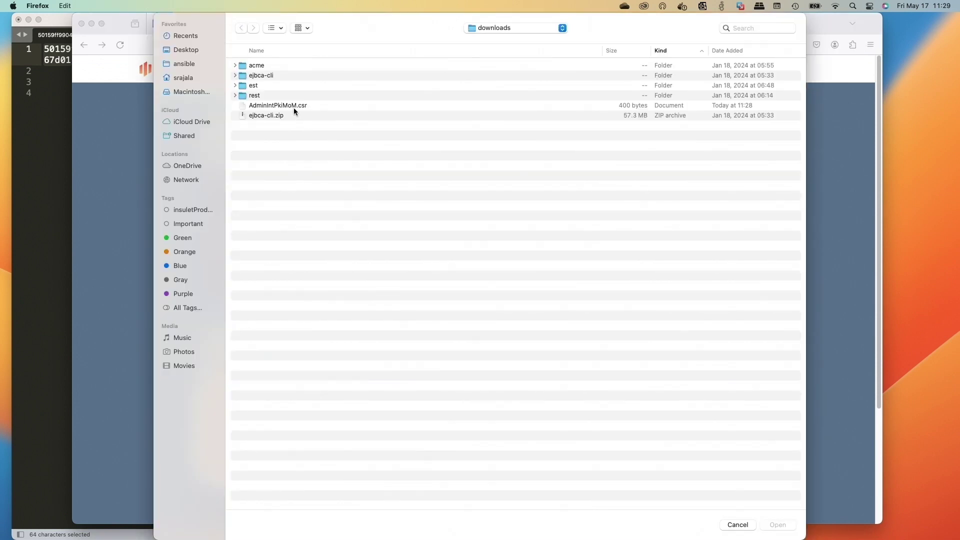
{"action": "left_click", "coordinate": [294, 107]}
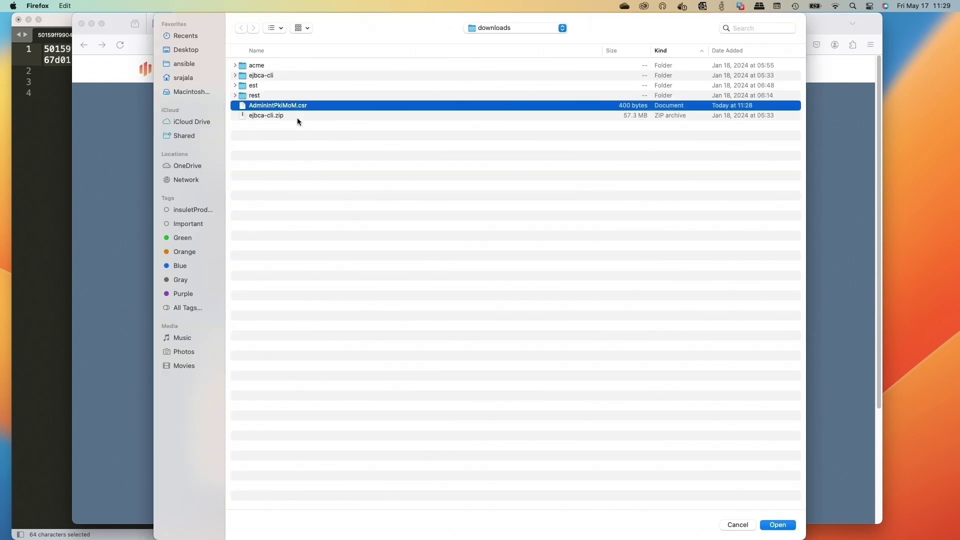
{"action": "left_click", "coordinate": [774, 526]}
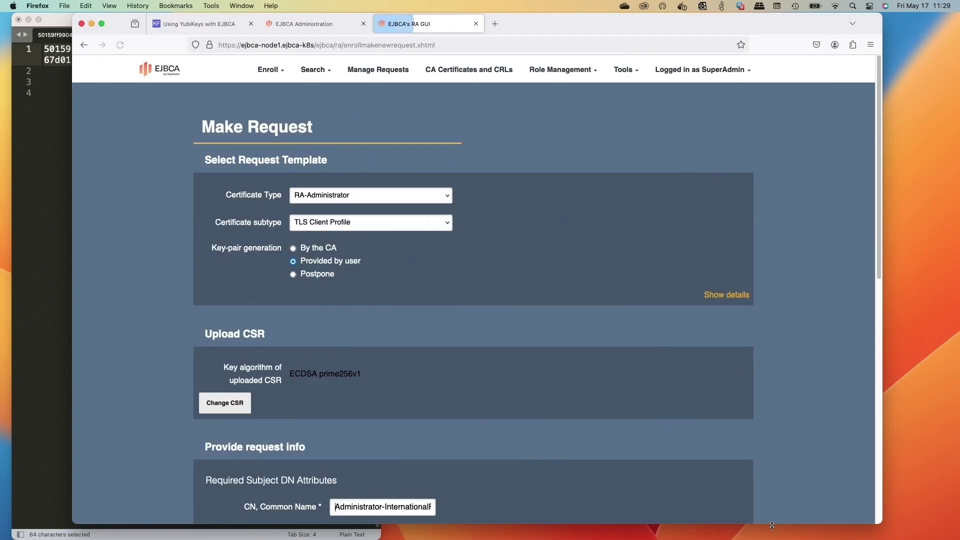
Step: Set the username to the common name Administrator-InternationalPkiManOfMystery
{"action": "scroll", "coordinate": [259, 399], "scroll_direction": "down", "scroll_amount": 5}
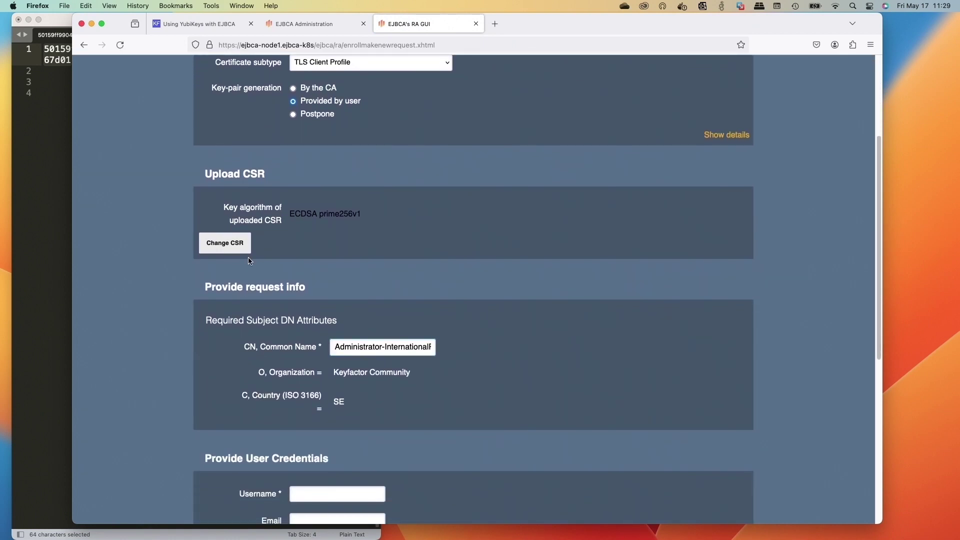
{"action": "scroll", "coordinate": [249, 260], "scroll_direction": "down", "scroll_amount": 3}
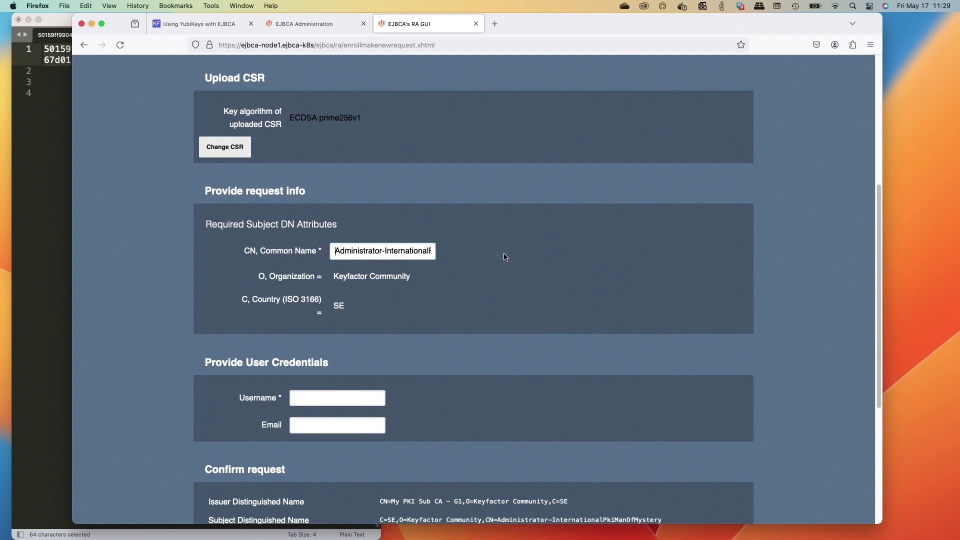
{"action": "triple_click", "coordinate": [425, 248]}
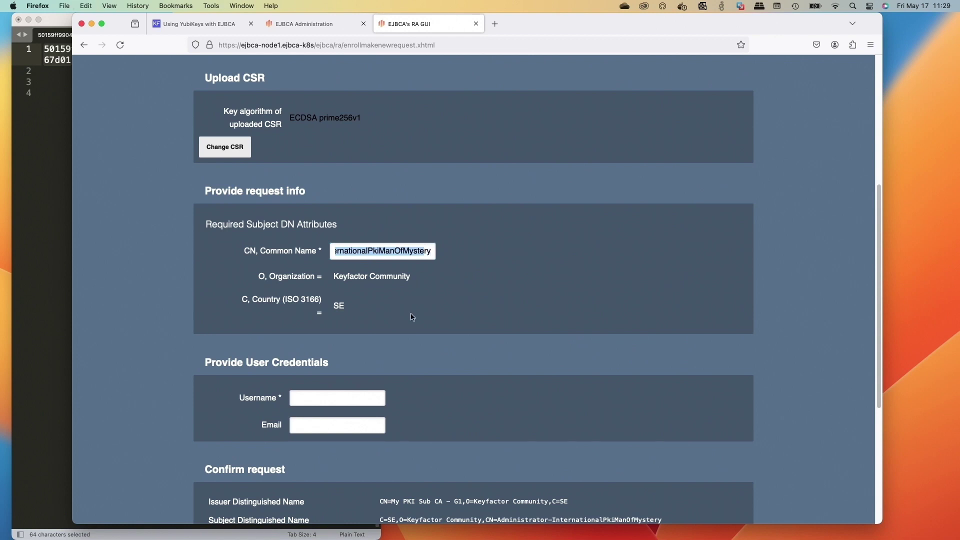
{"action": "left_click", "coordinate": [312, 395]}
{"action": "key", "text": "super+v"}
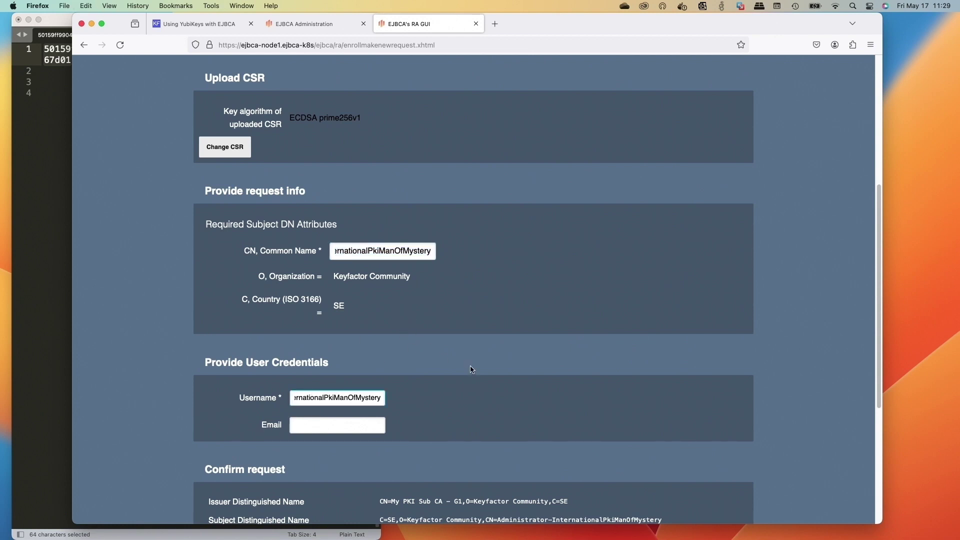
Step: Download the issued certificate as a PEM file
{"action": "scroll", "coordinate": [474, 347], "scroll_direction": "down", "scroll_amount": 4}
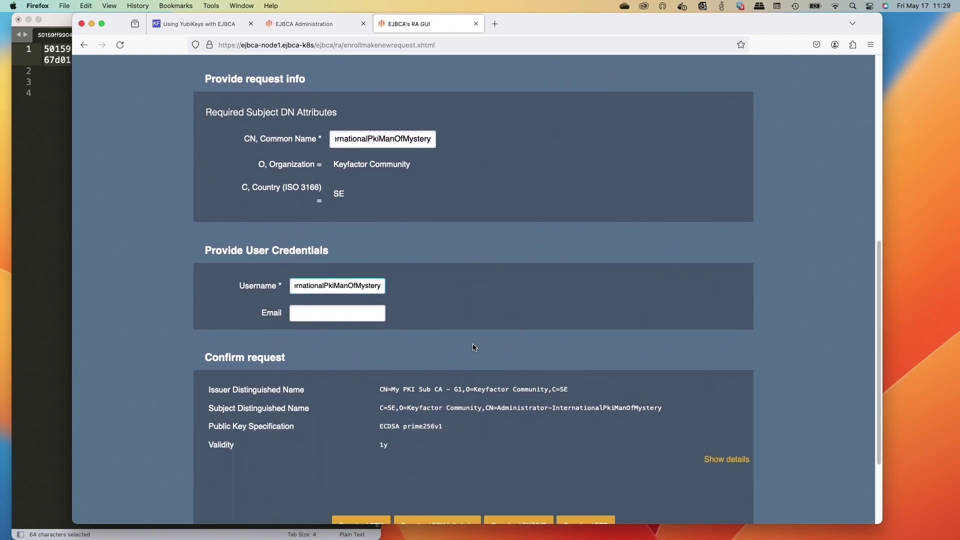
{"action": "scroll", "coordinate": [474, 347], "scroll_direction": "down", "scroll_amount": 3}
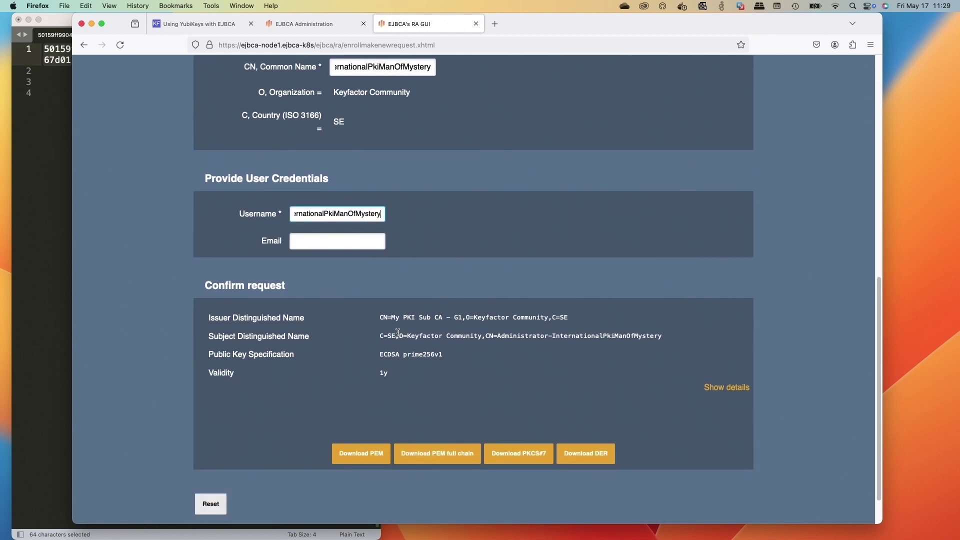
{"action": "scroll", "coordinate": [398, 363], "scroll_direction": "down", "scroll_amount": 2}
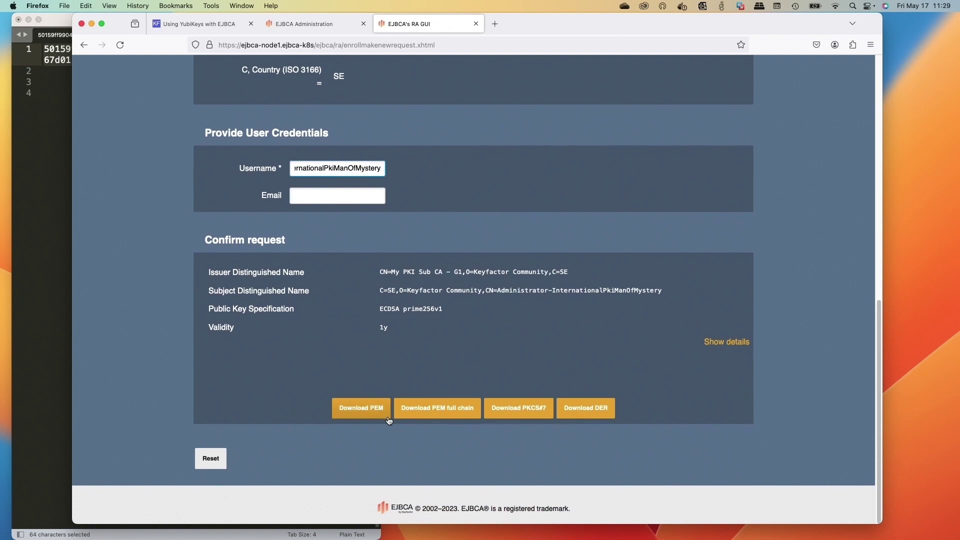
{"action": "left_click", "coordinate": [376, 413]}
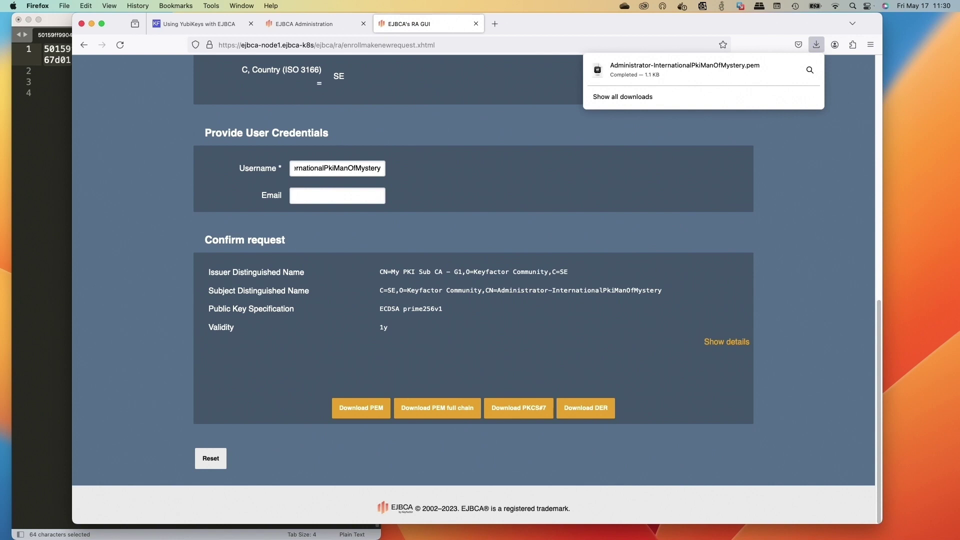
Step: Import the downloaded PEM certificate into Authentication slot 9a
{"action": "key", "text": "super+Tab"}
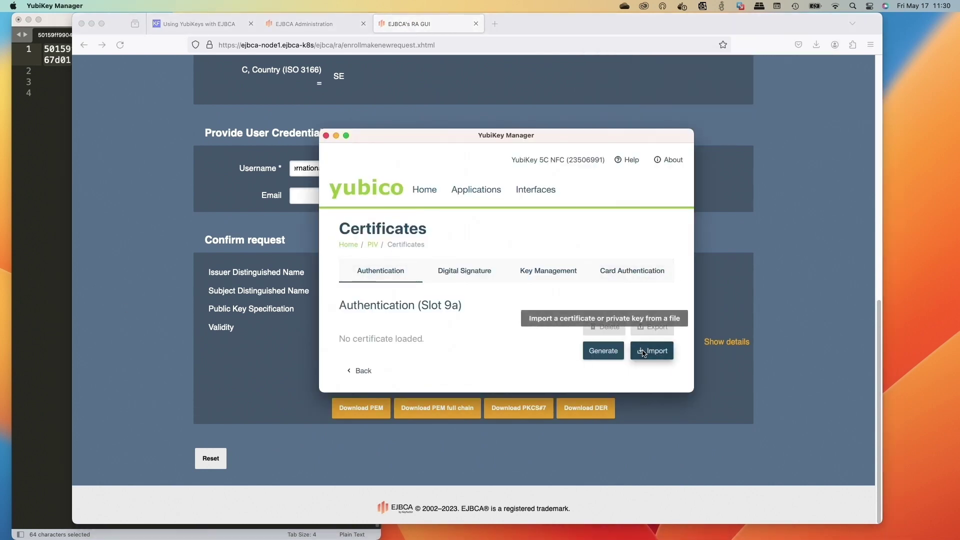
{"action": "left_click", "coordinate": [644, 352]}
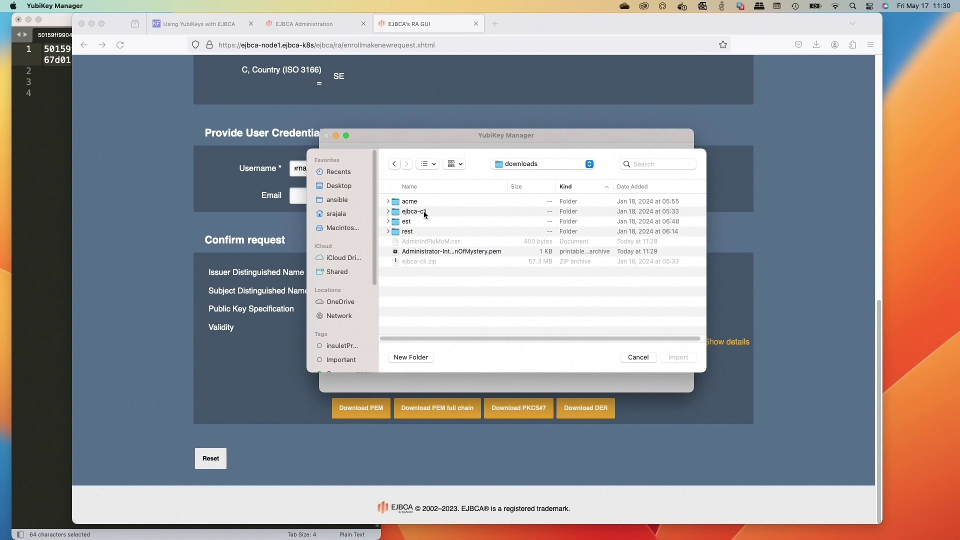
{"action": "left_click", "coordinate": [438, 252]}
{"action": "left_click", "coordinate": [681, 356]}
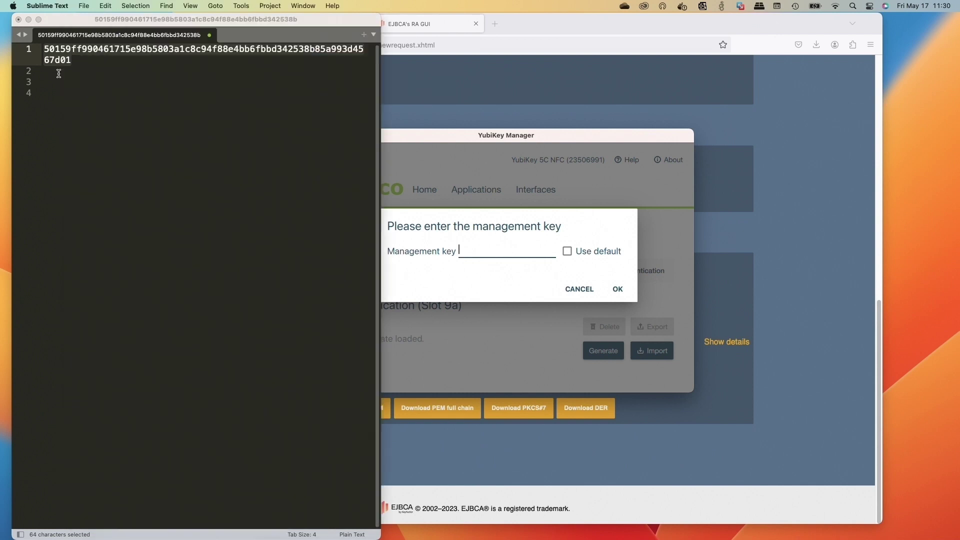
Step: Unlock the import with the management key copied from the Sublime Text note
{"action": "left_click", "coordinate": [71, 76]}
{"action": "key", "text": "super+c"}
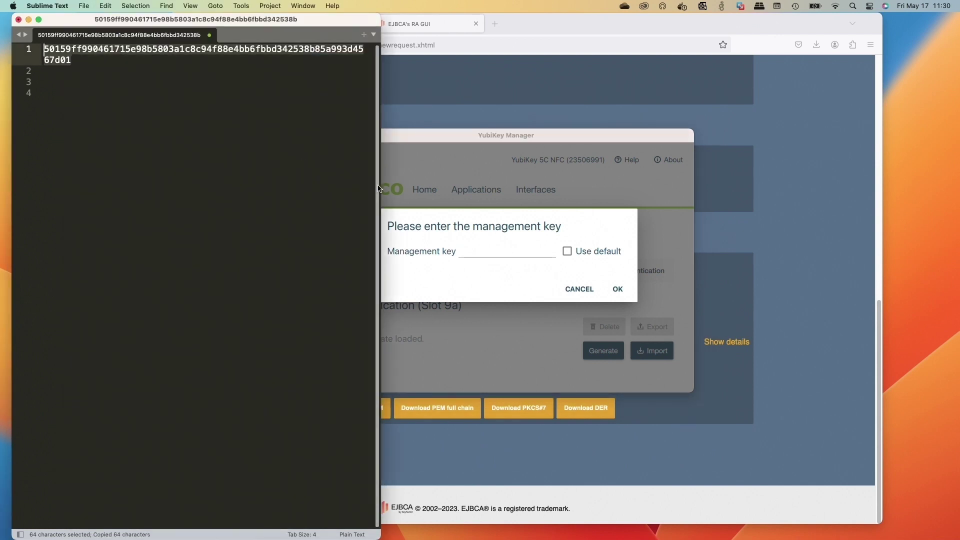
{"action": "left_click", "coordinate": [474, 252]}
{"action": "key", "text": "super+v"}
{"action": "left_click", "coordinate": [605, 287]}
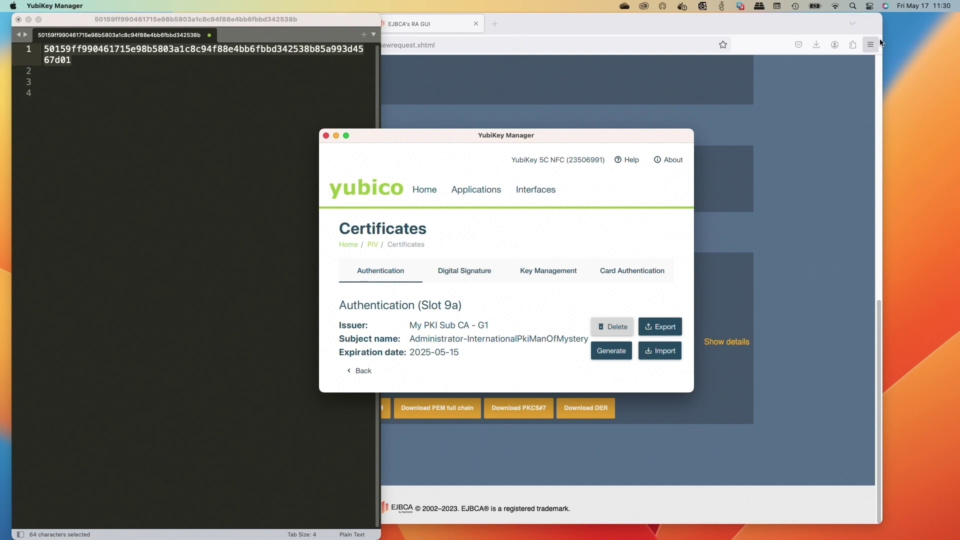
{"action": "left_click", "coordinate": [565, 45]}
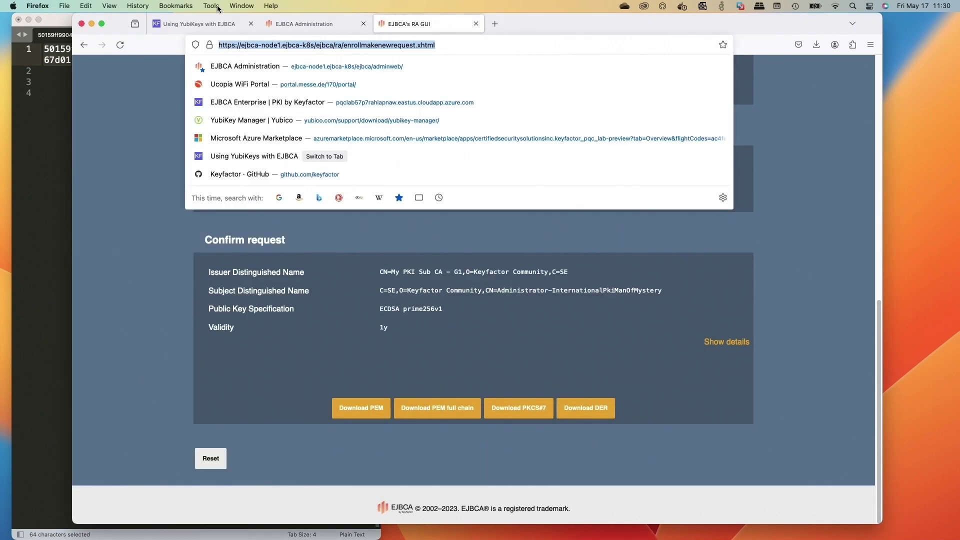
Step: Search RA Web certificates for 'ad' and select the administrator certificate's hex serial number
{"action": "left_click", "coordinate": [326, 25]}
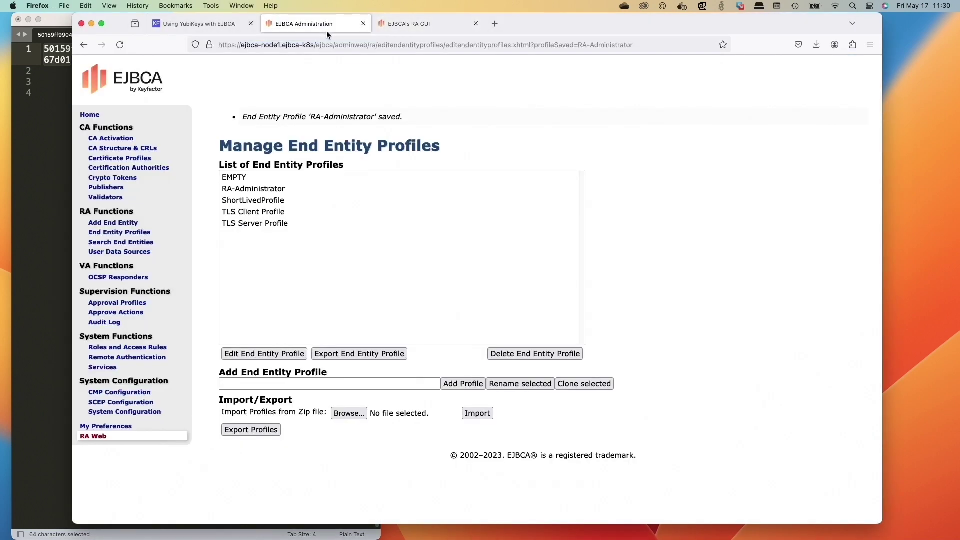
{"action": "left_click", "coordinate": [411, 24]}
{"action": "scroll", "coordinate": [364, 147], "scroll_direction": "up", "scroll_amount": 10}
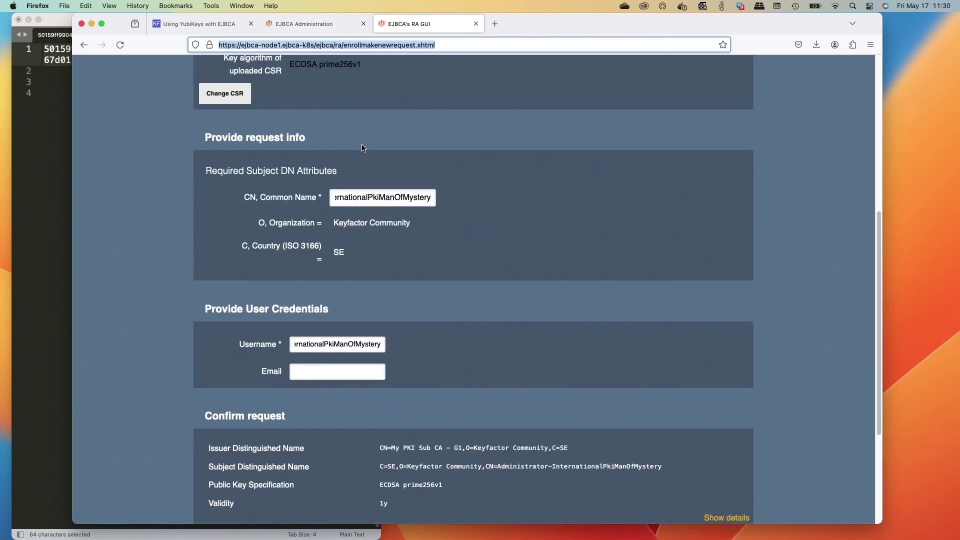
{"action": "scroll", "coordinate": [360, 149], "scroll_direction": "up", "scroll_amount": 2}
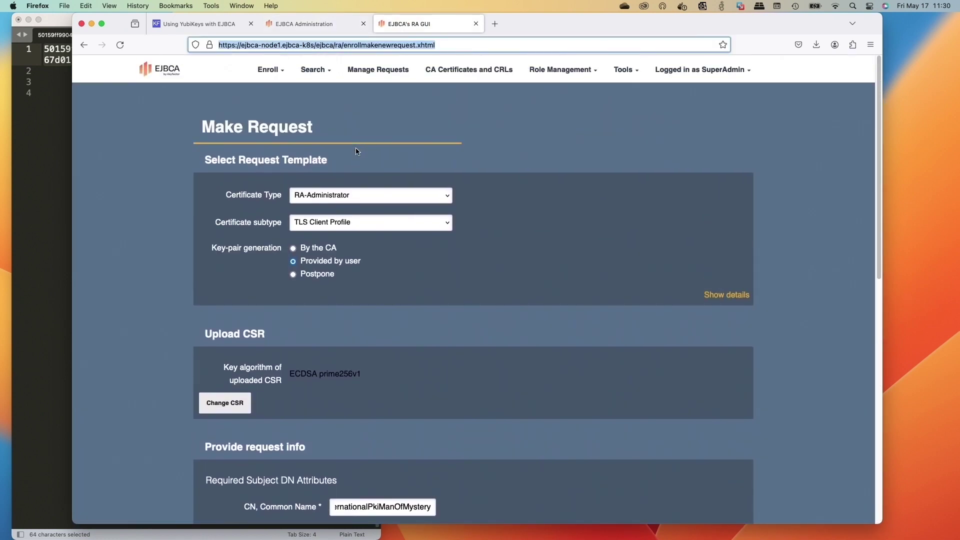
{"action": "mouse_move", "coordinate": [330, 76]}
{"action": "left_click", "coordinate": [324, 95]}
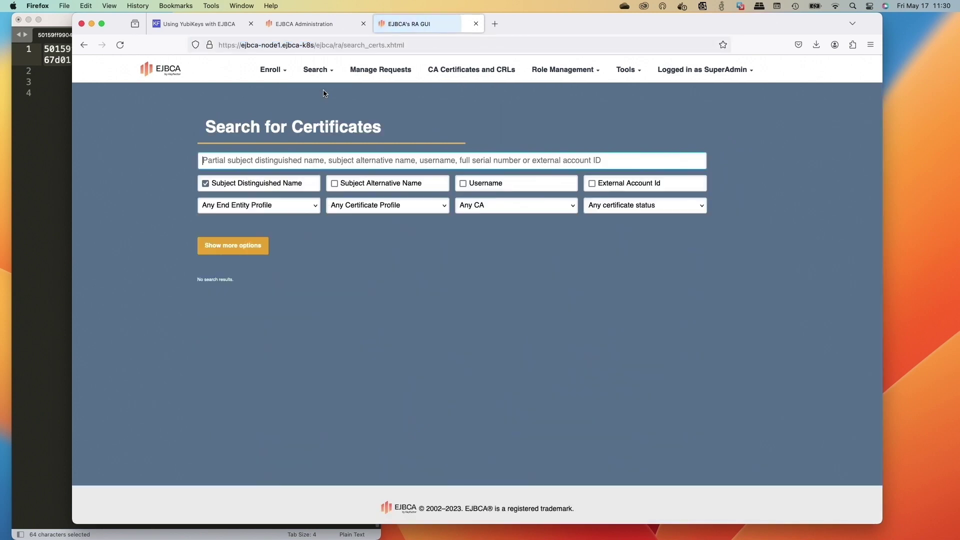
{"action": "type", "text": "admin"}
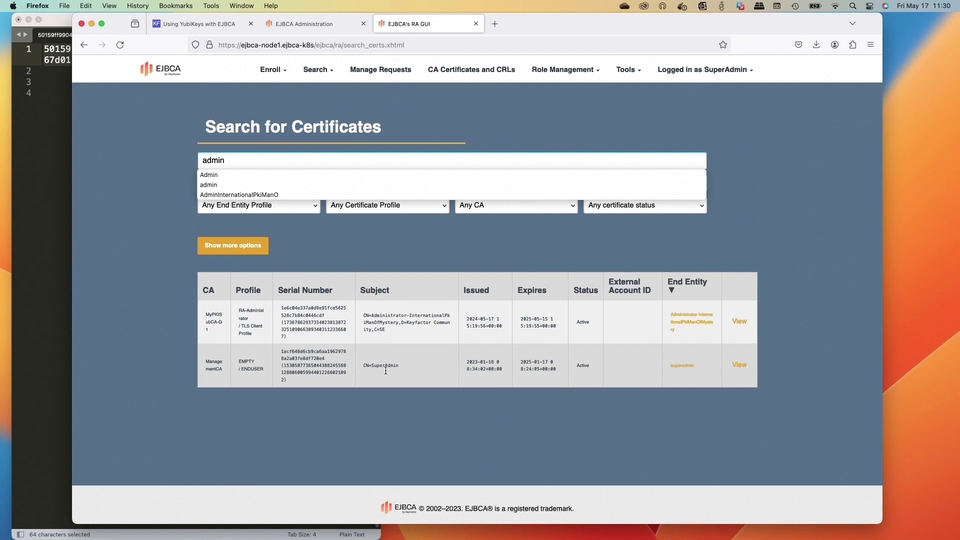
{"action": "left_click", "coordinate": [739, 321]}
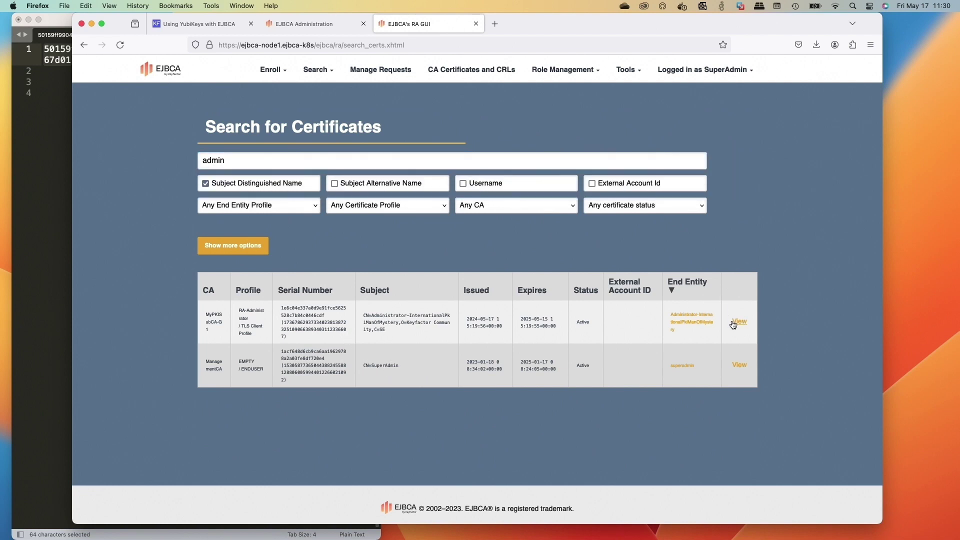
{"action": "left_click_drag", "start_coordinate": [377, 271], "coordinate": [534, 274]}
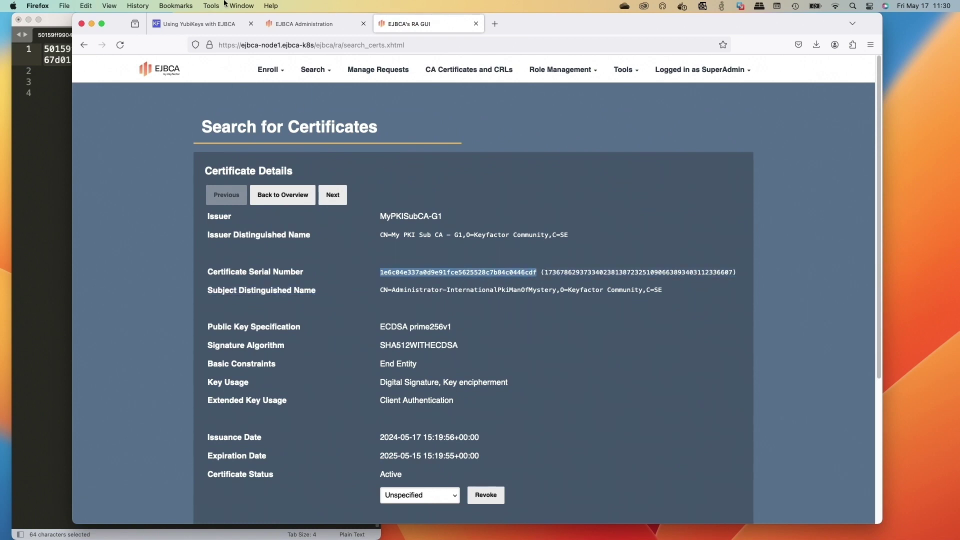
{"action": "left_click", "coordinate": [285, 22]}
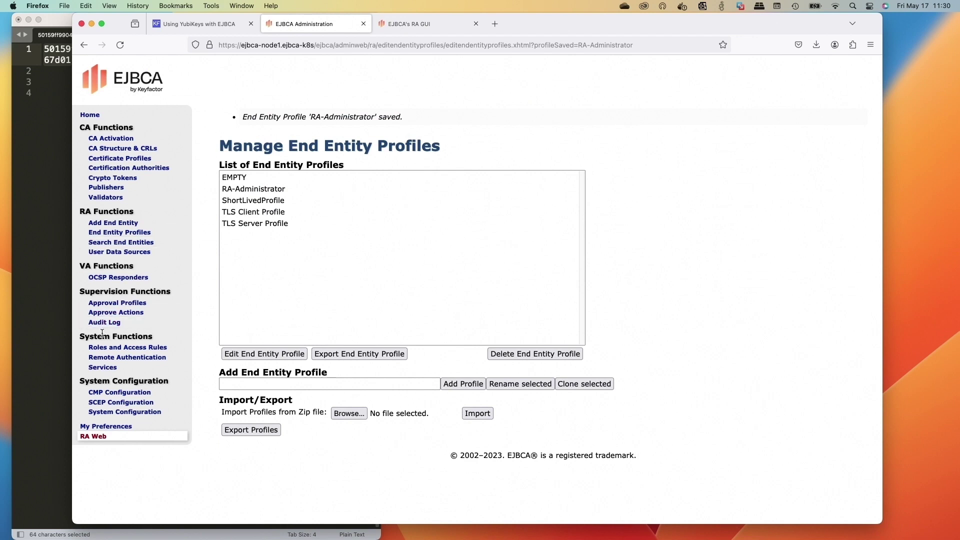
Step: Add a Super Administrator Role member matching the pasted serial number, issued by MyPKISubCA-G1
{"action": "left_click", "coordinate": [103, 347]}
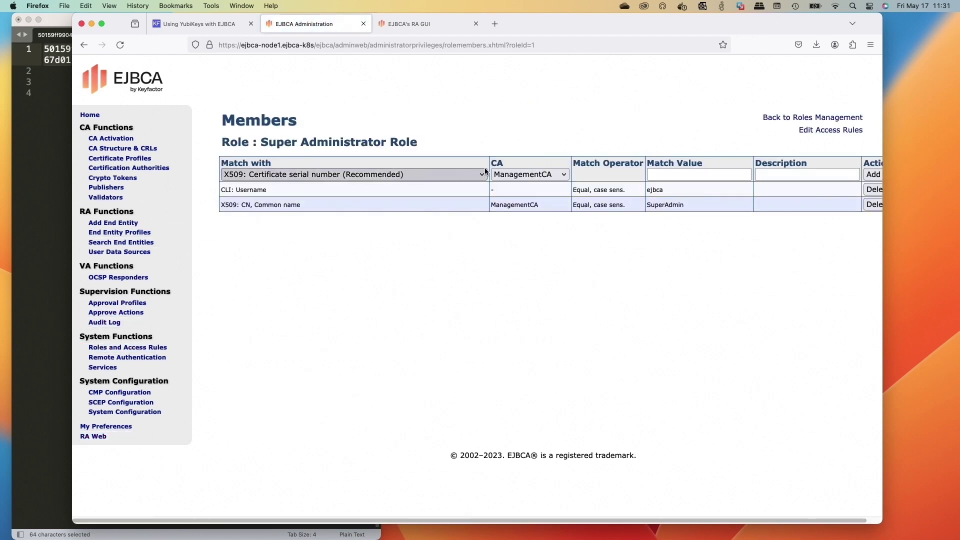
{"action": "left_click", "coordinate": [514, 175]}
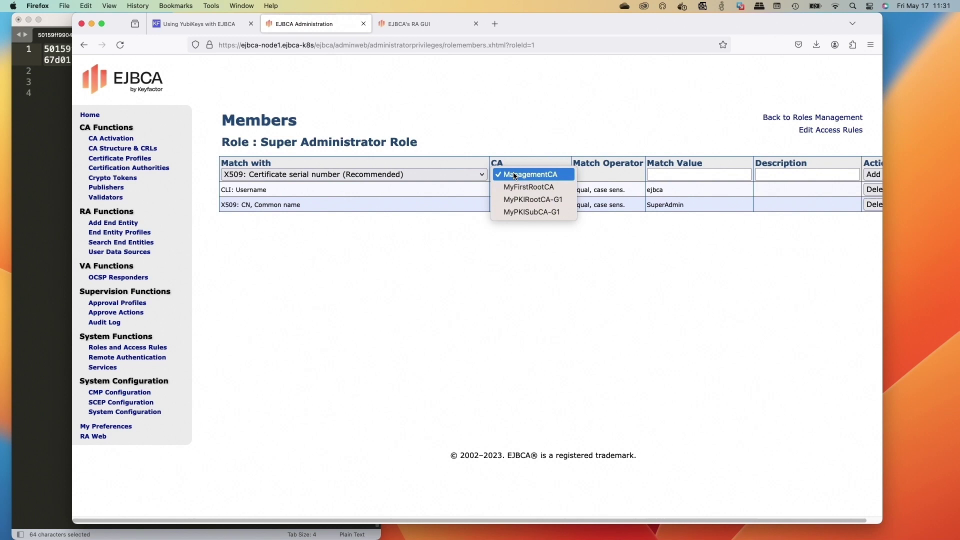
{"action": "left_click", "coordinate": [508, 202]}
{"action": "left_click", "coordinate": [521, 175]}
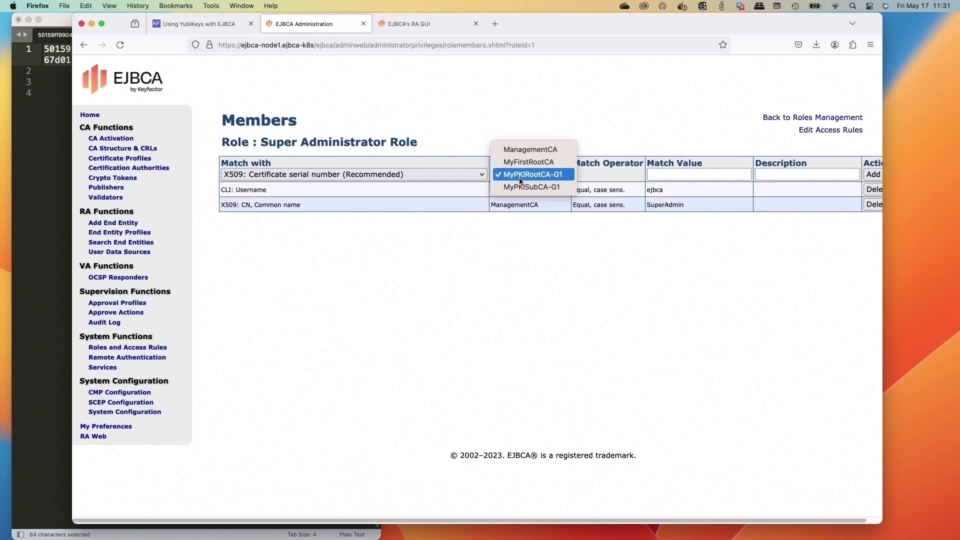
{"action": "left_click", "coordinate": [520, 187]}
{"action": "left_click", "coordinate": [649, 175]}
{"action": "key", "text": "super+v"}
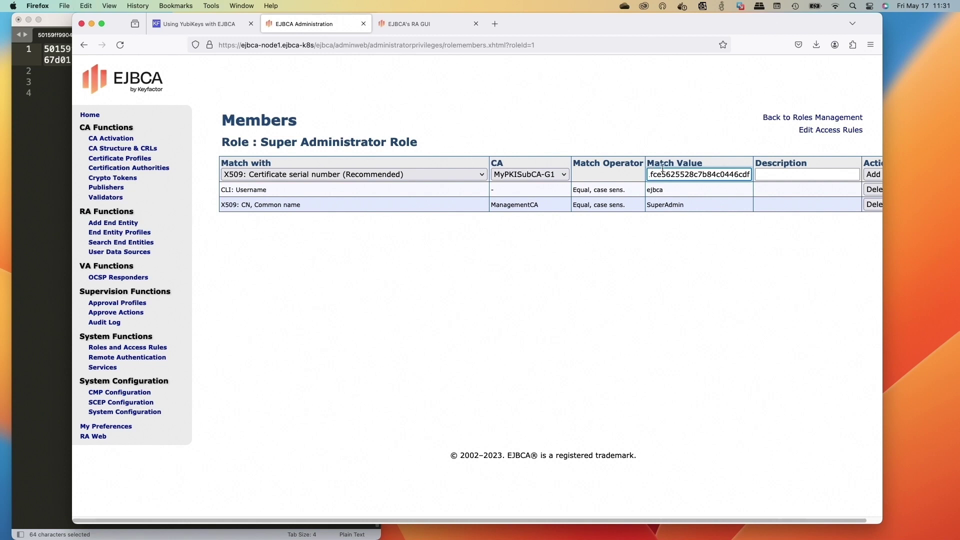
{"action": "left_click", "coordinate": [836, 176]}
{"action": "left_click", "coordinate": [865, 175]}
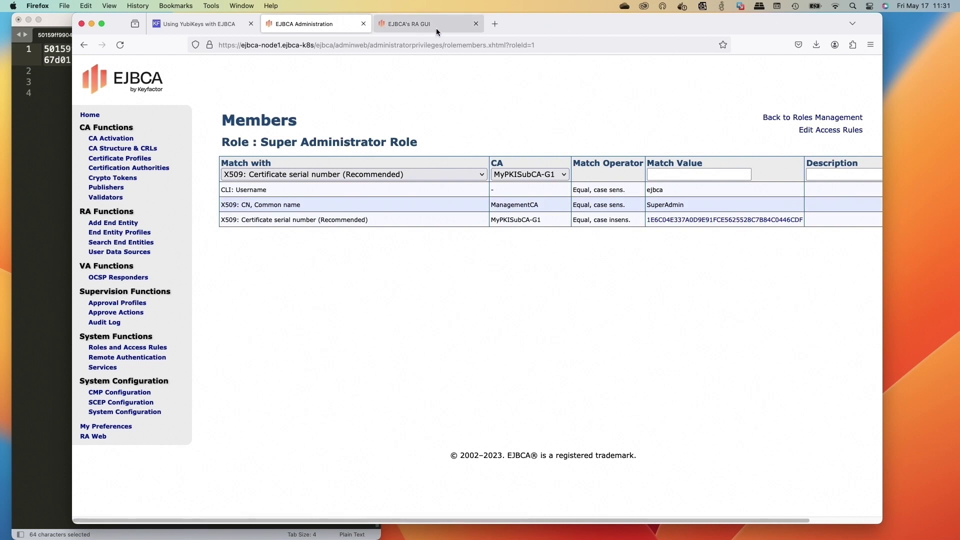
{"action": "left_click", "coordinate": [341, 45]}
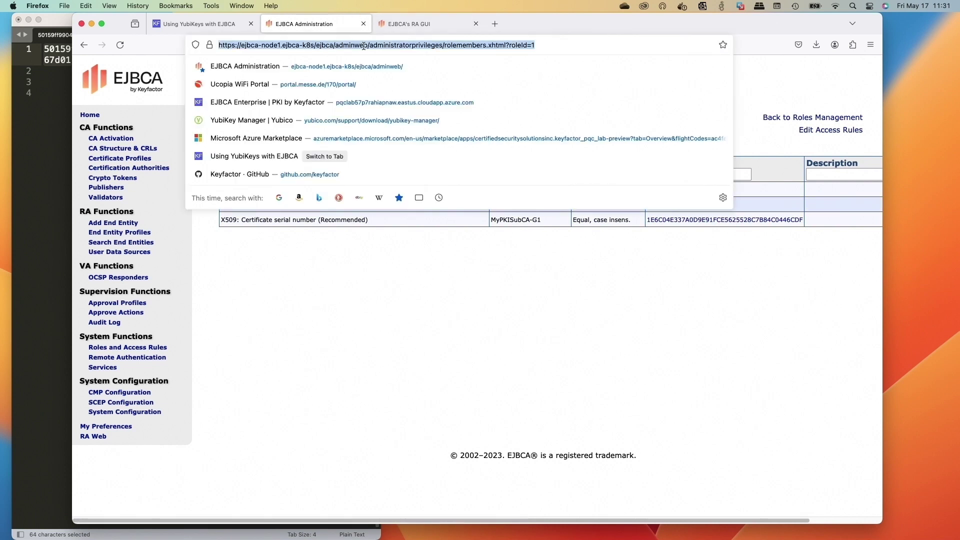
{"action": "left_click", "coordinate": [364, 45]}
Step: Load the copied EJBCA adminweb address in a new Firefox private window
{"action": "left_click_drag", "start_coordinate": [359, 47], "coordinate": [158, 39]}
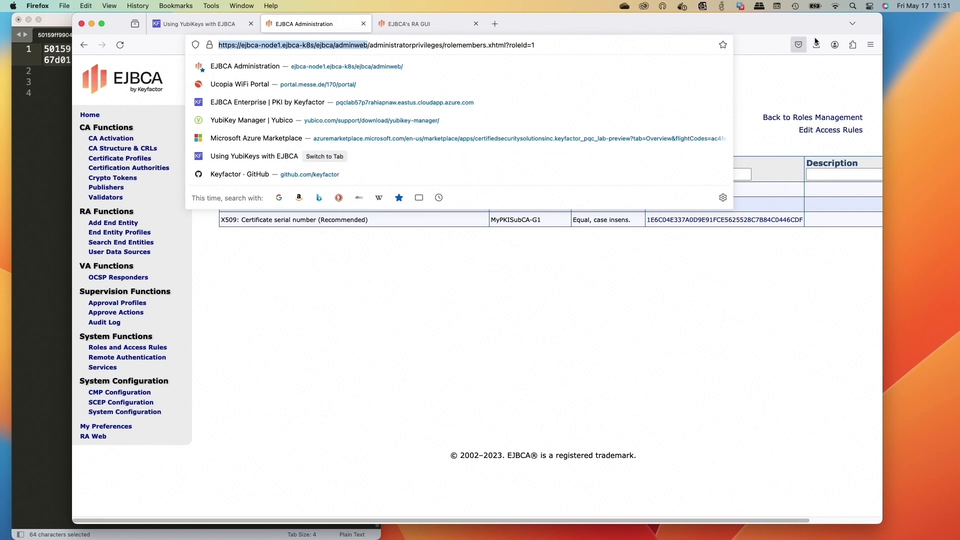
{"action": "left_click", "coordinate": [870, 45]}
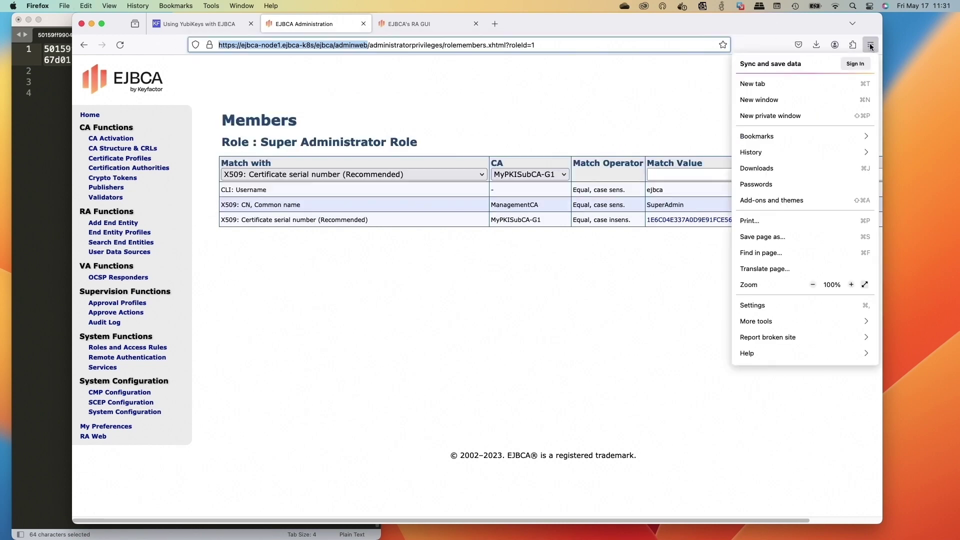
{"action": "left_click", "coordinate": [774, 120]}
{"action": "key", "text": "super+v"}
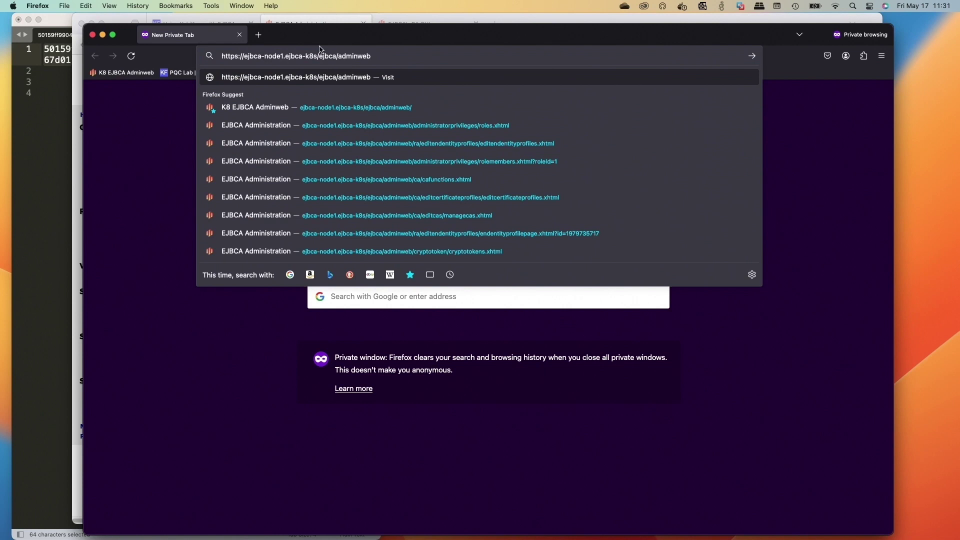
{"action": "key", "text": "Return"}
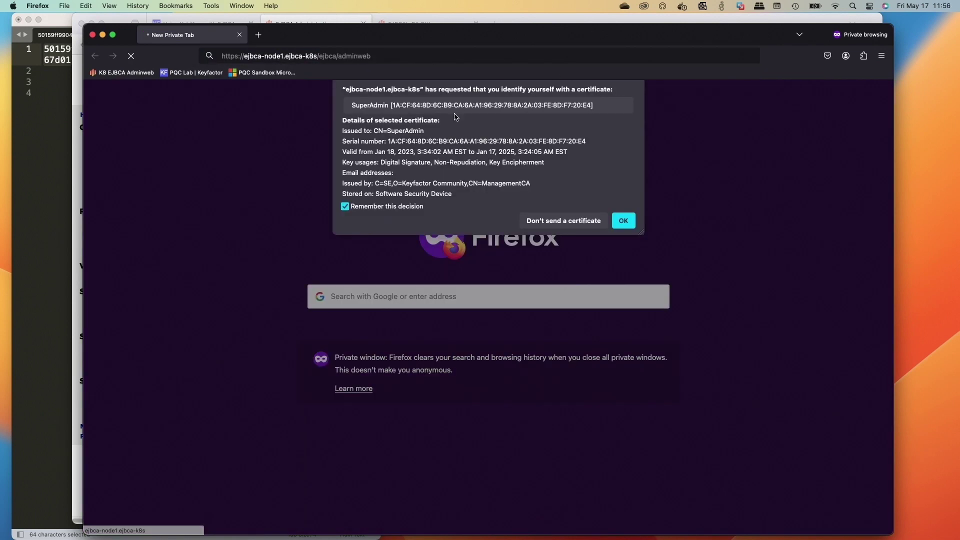
Step: Present the Administrator certificate issued by My PKI Sub CA - G1 to the site
{"action": "left_click", "coordinate": [459, 107]}
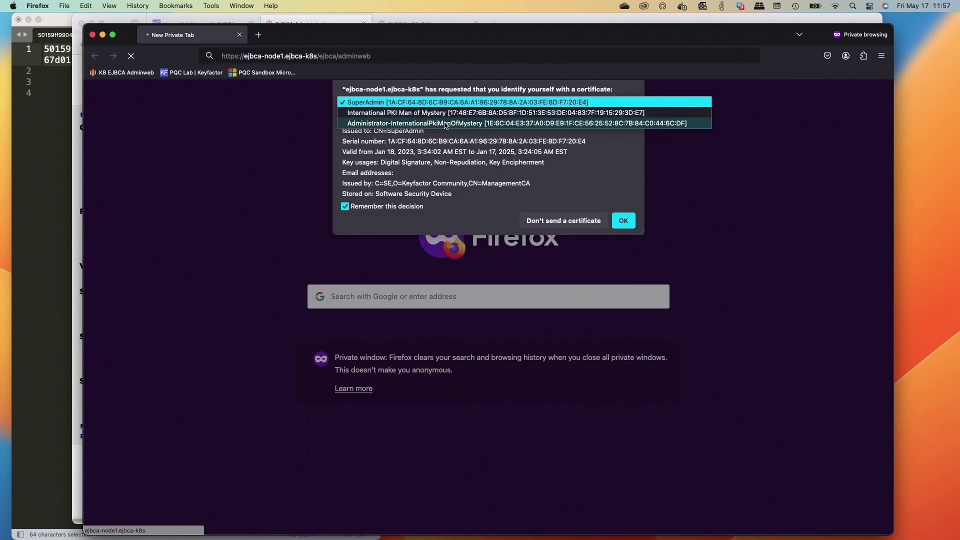
{"action": "left_click", "coordinate": [445, 123]}
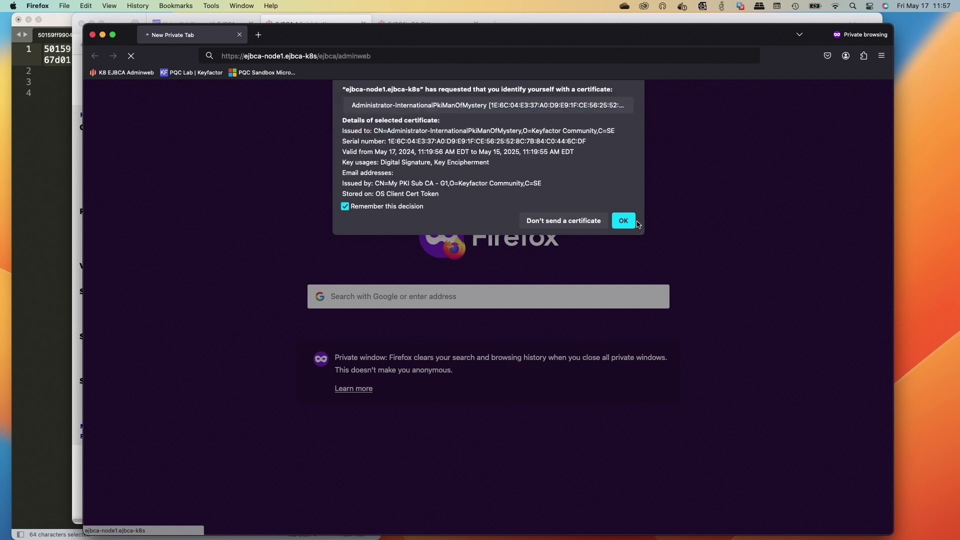
{"action": "left_click", "coordinate": [636, 221]}
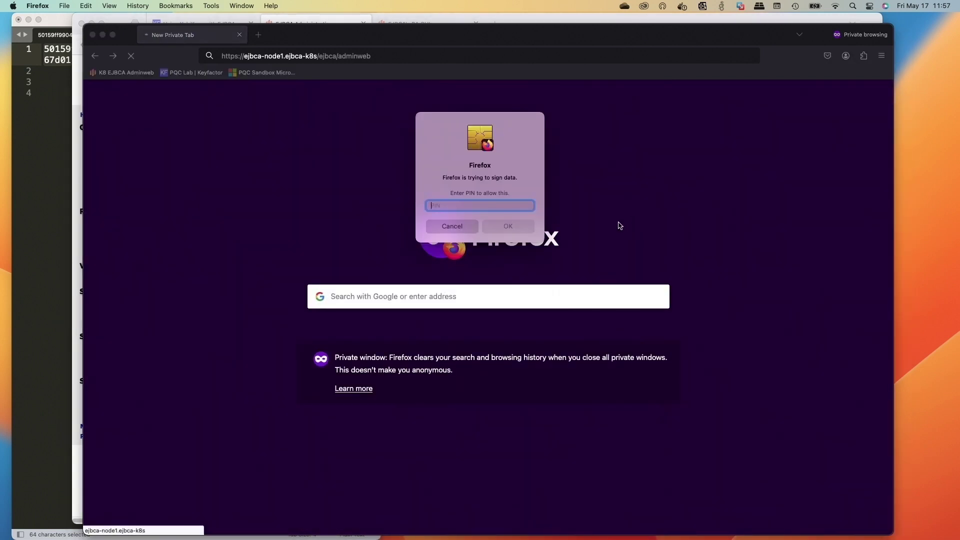
Step: Enter the YubiKey PIN in the signing prompt to finish logging into EJBCA Administration
{"action": "type", "text": "••••••"}
{"action": "key", "text": "Return"}
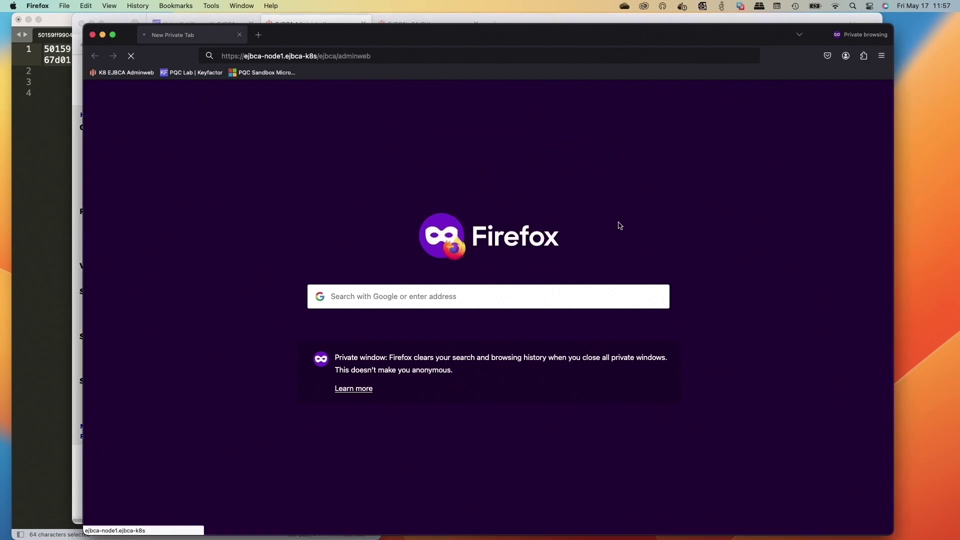